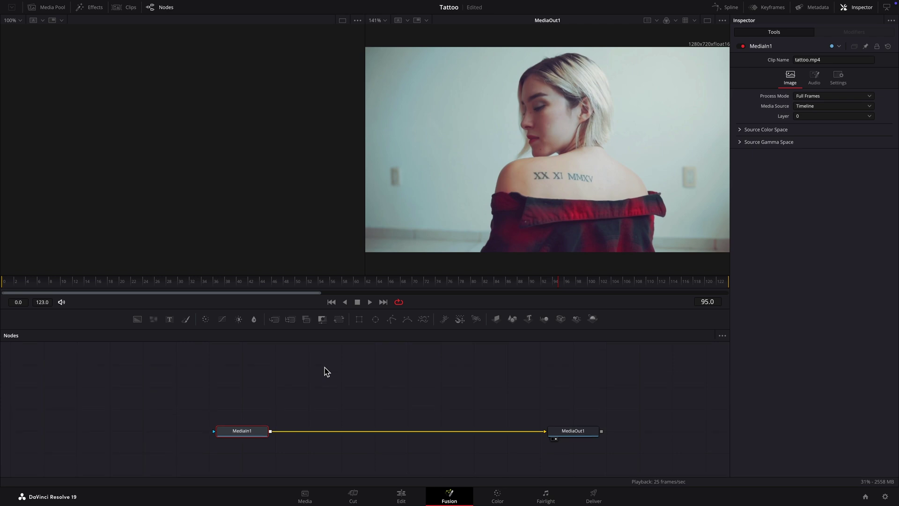
Insert a Planar Tracker between MediaIn1 and MediaOut1, review the clip, and move to frame 64
key("shift+space")
type("plan")
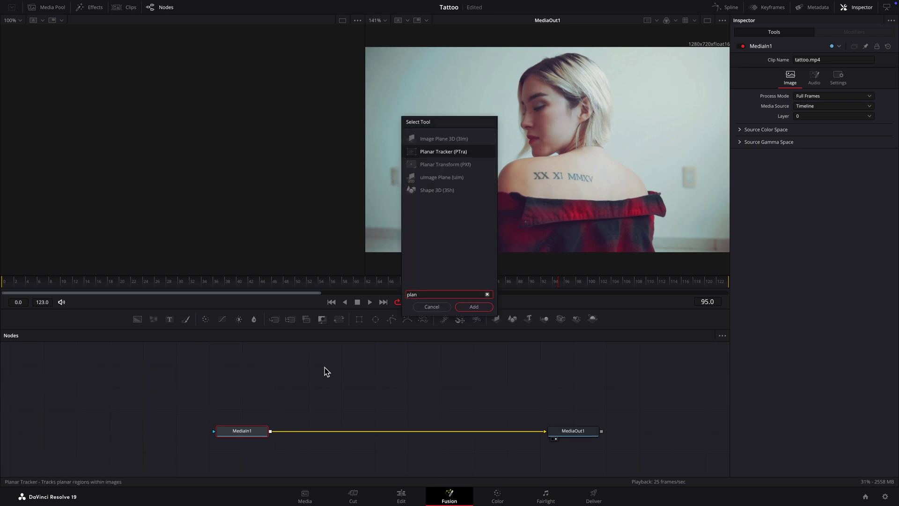
key("Return")
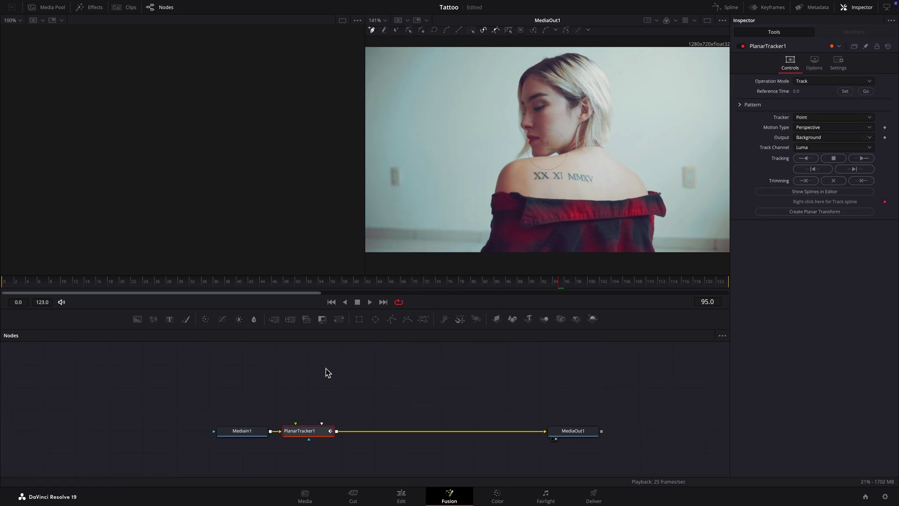
key("space")
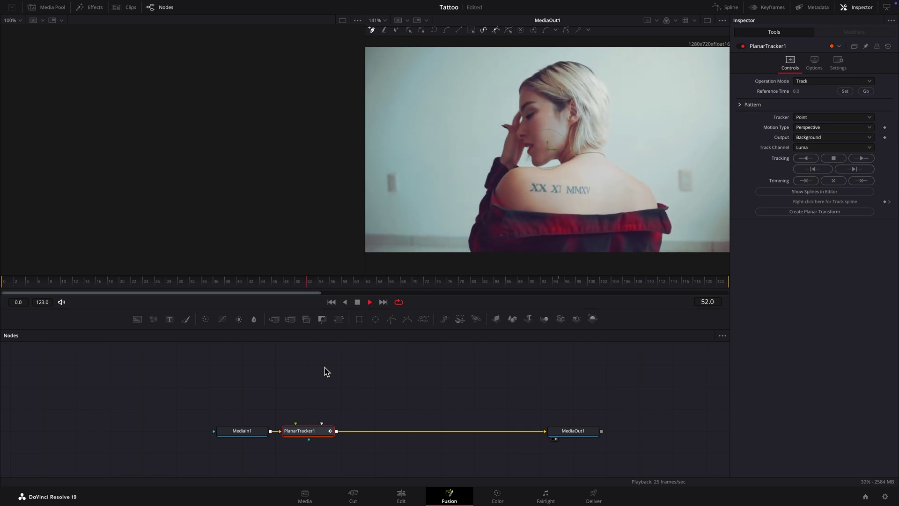
key("space")
key("Right")
key("Right")
key("Right")
key("Right")
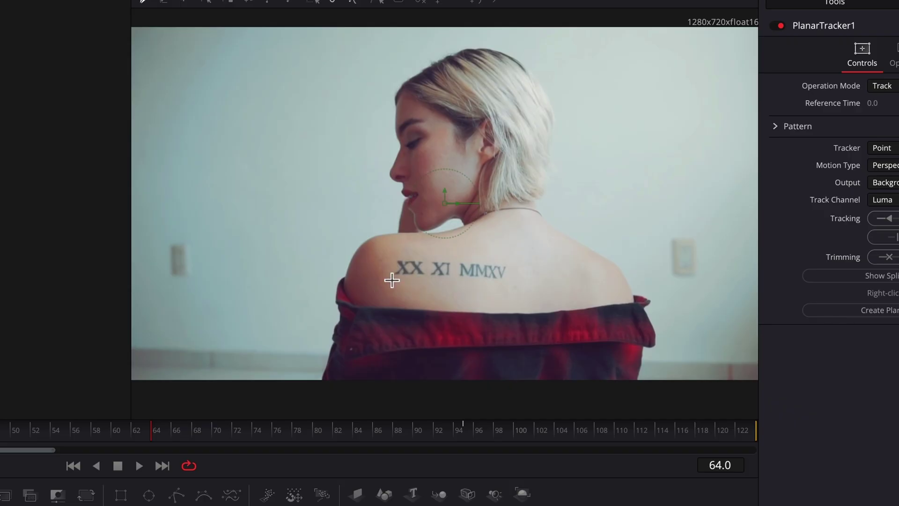
Outline the Roman-numeral tattoo on frame 64 with a closed tracker shape
left_click(393, 251)
left_click(419, 251)
left_click(451, 251)
left_click(476, 253)
left_click(509, 258)
left_click(518, 274)
left_click(513, 283)
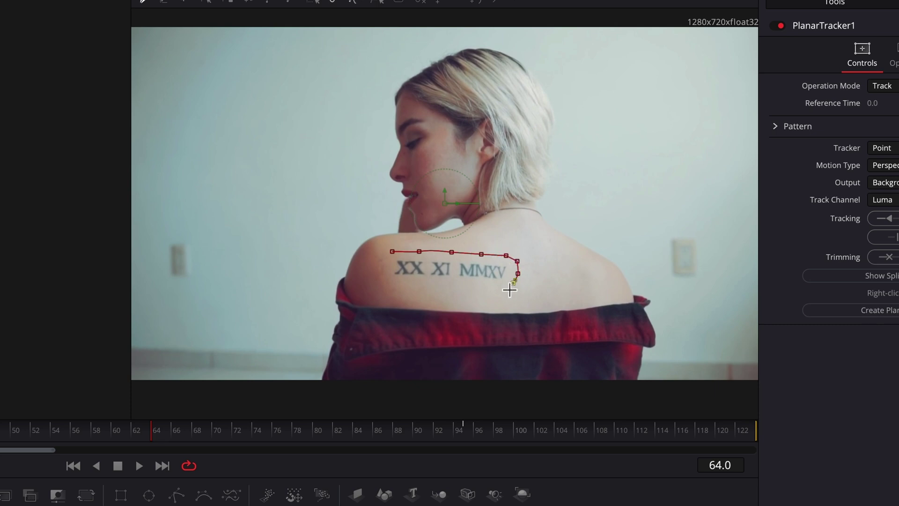
left_click(497, 285)
left_click(466, 282)
left_click(419, 282)
left_click(399, 281)
left_click(387, 280)
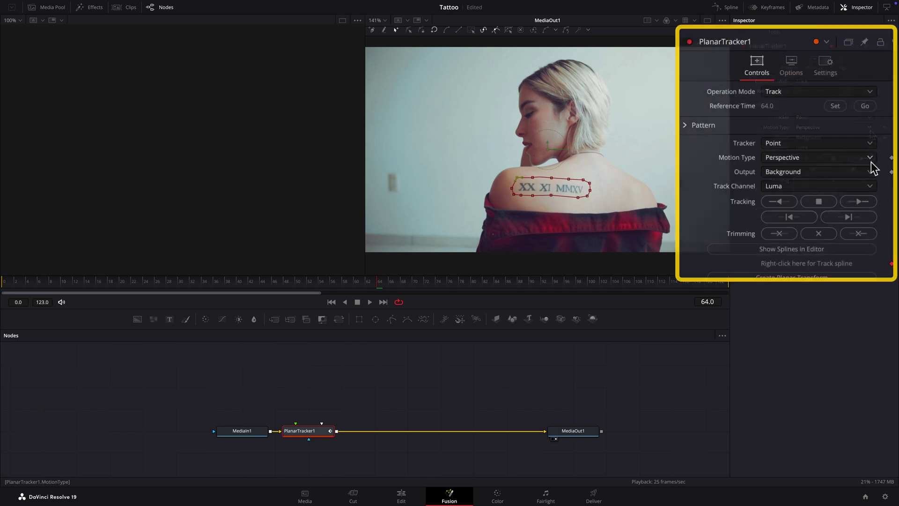
Set the motion type to Translation, Rotation, Scale and track the tattoo forward to the clip's end
left_click(865, 127)
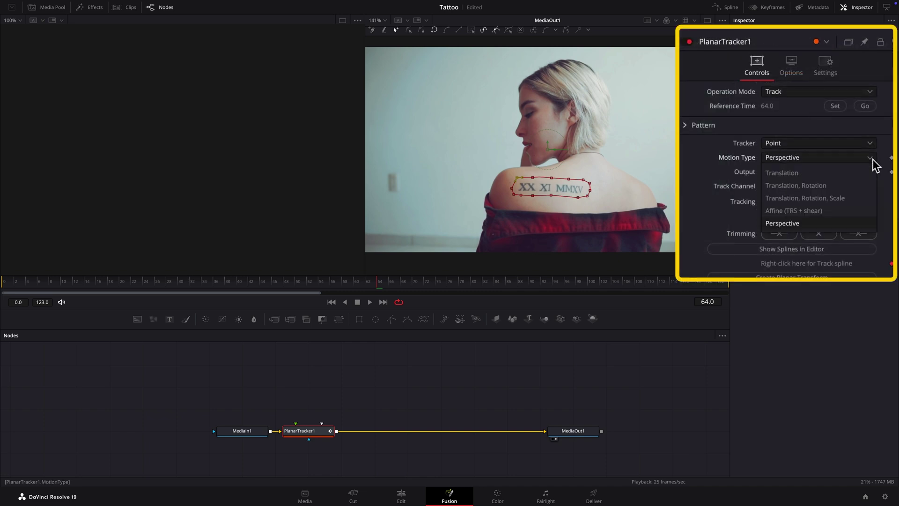
left_click(834, 198)
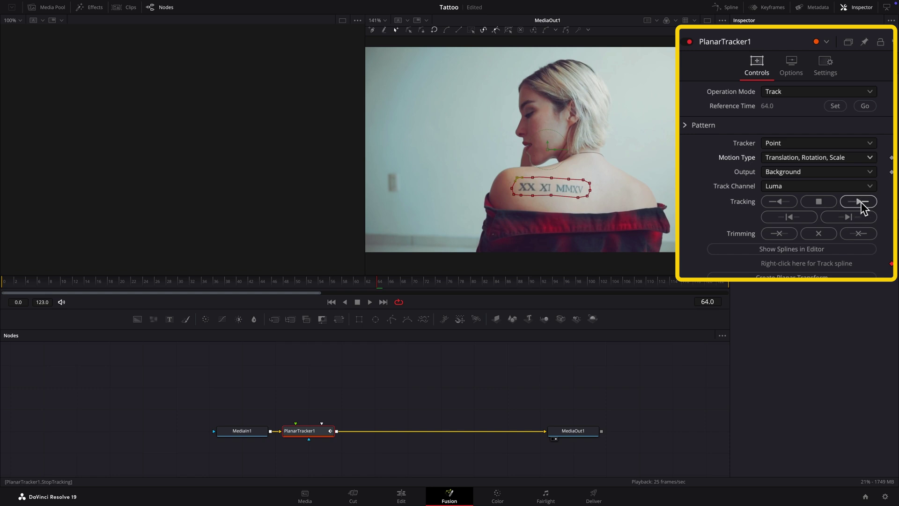
left_click(861, 158)
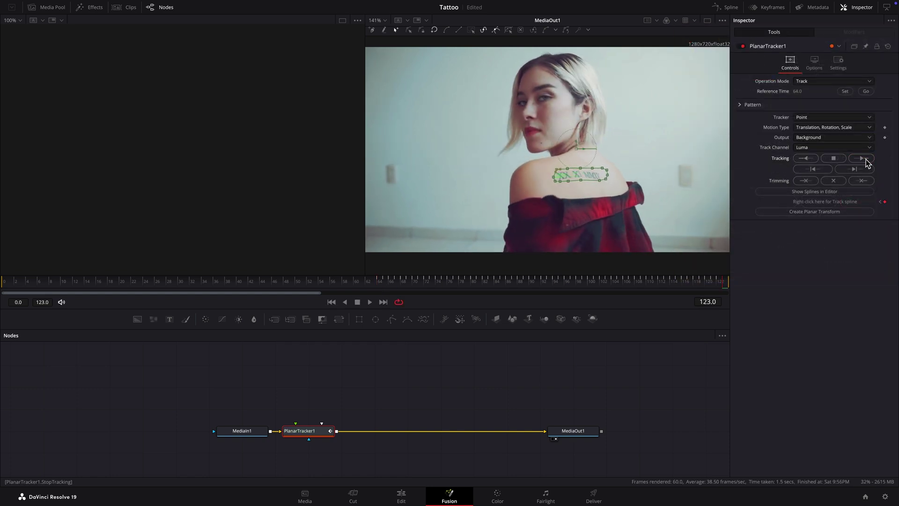
Track backward from frame 64 to the start, play to check, and return to frame 64
left_click(865, 92)
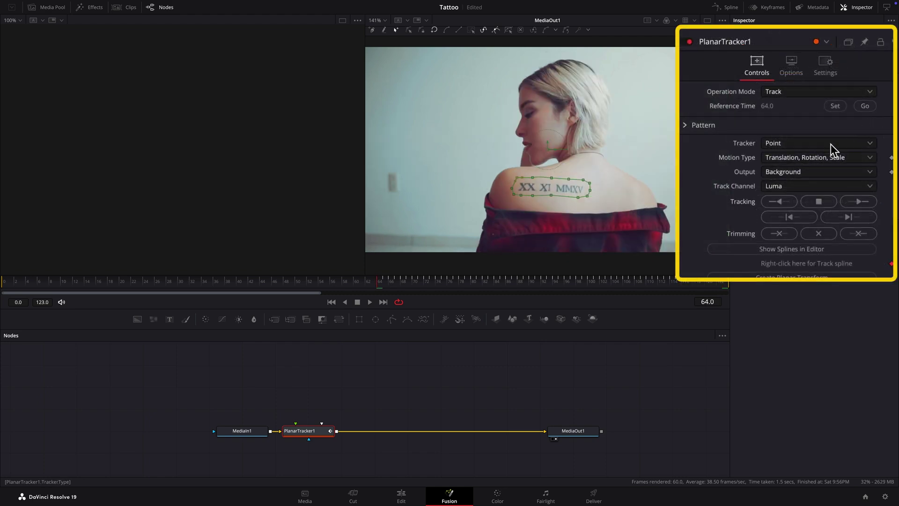
left_click(805, 158)
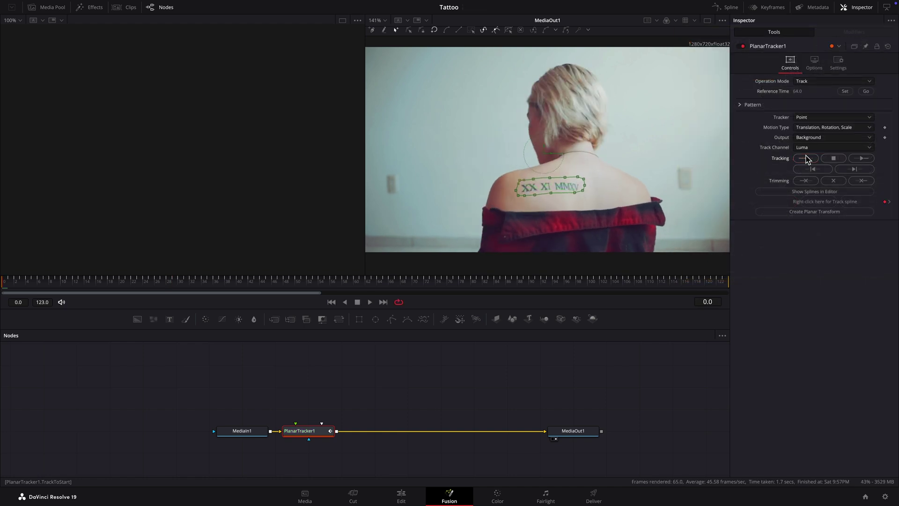
key("space")
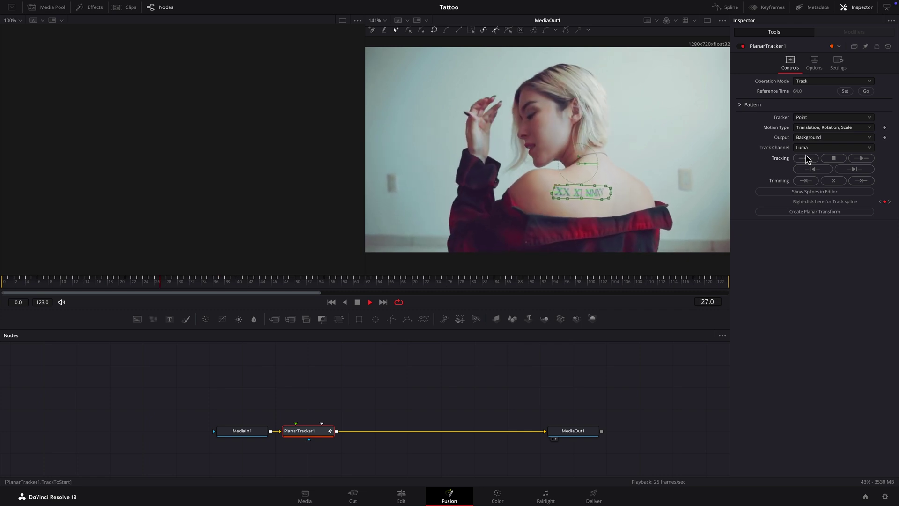
key("space")
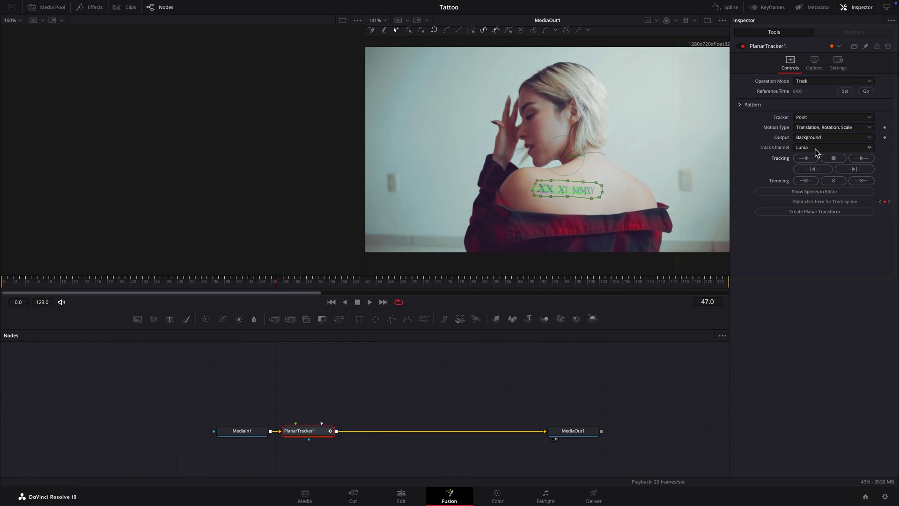
left_click(866, 91)
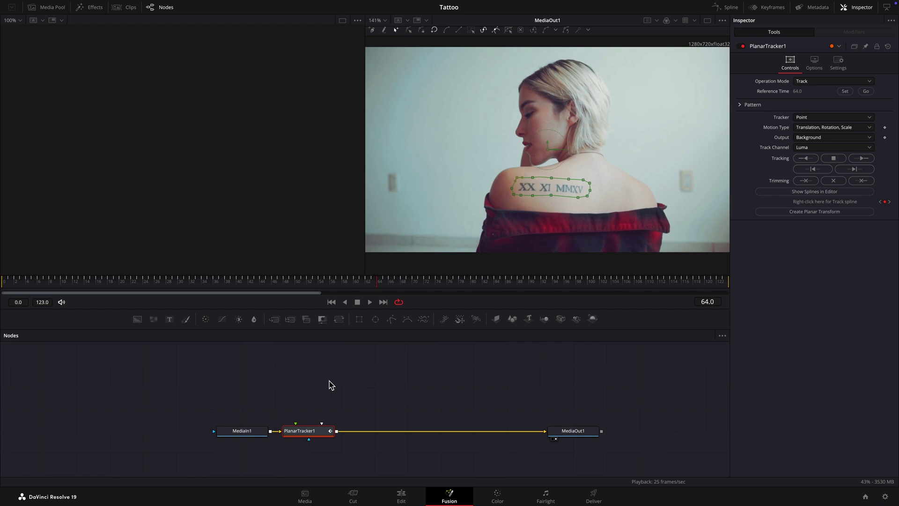
Add a TimeStretcher1 node fed by MediaIn1, placed above the tracker
left_click(318, 383)
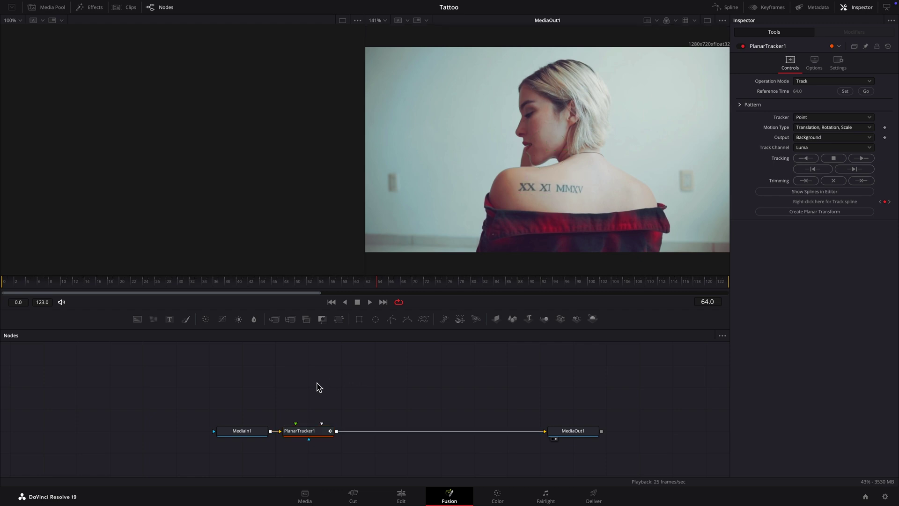
key("shift+space")
type("time")
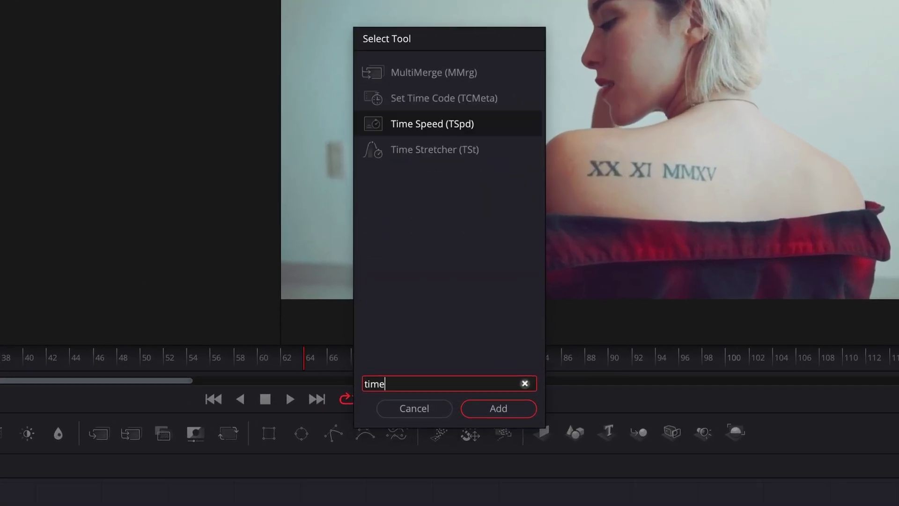
key("Down")
key("Return")
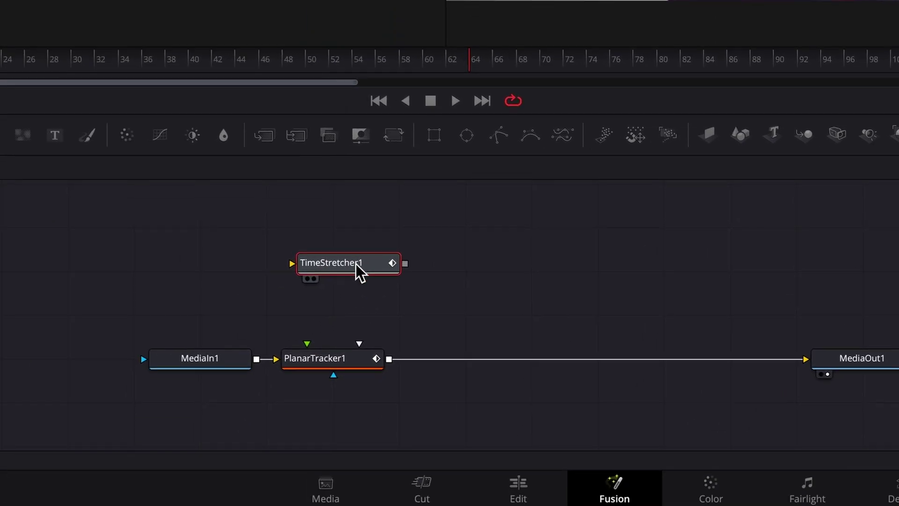
left_click_drag(356, 263, 346, 298)
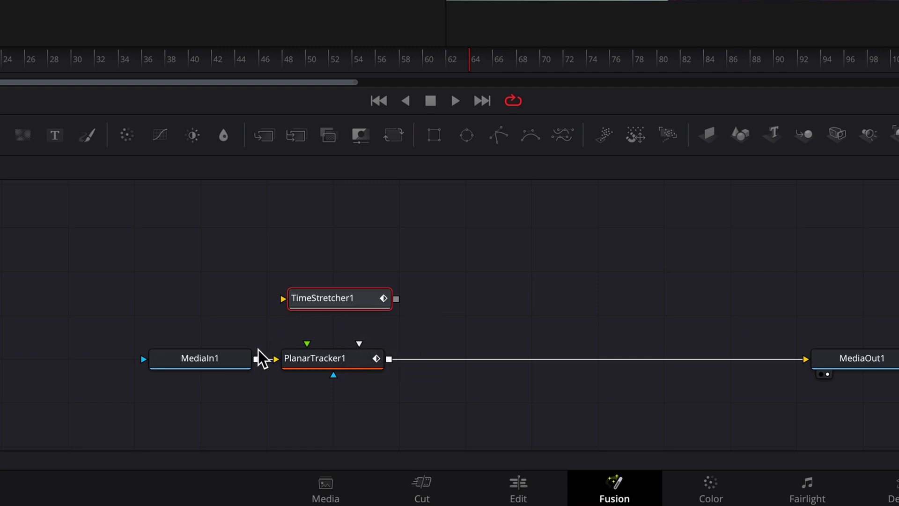
left_click_drag(257, 358, 283, 299)
left_click_drag(234, 366, 130, 362)
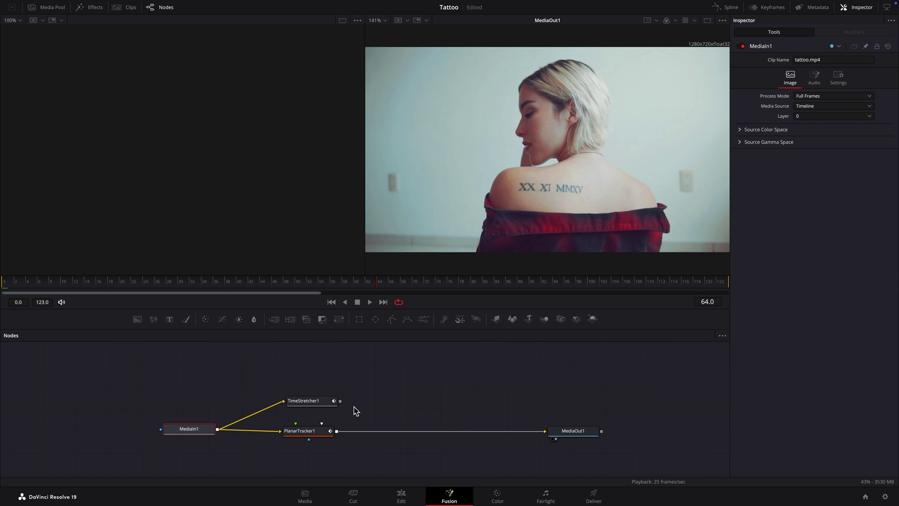
View TimeStretcher1 in the second viewer and hold Source Time at 64.0
left_click(307, 403)
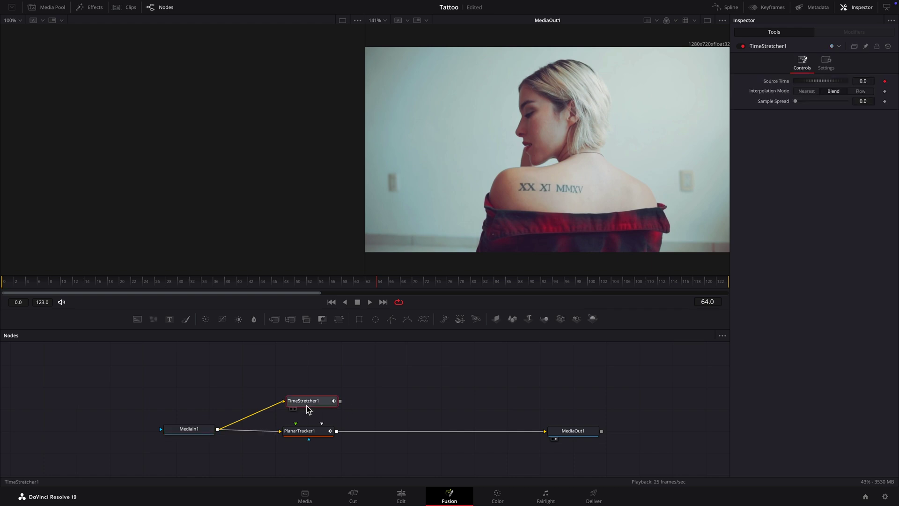
key("2")
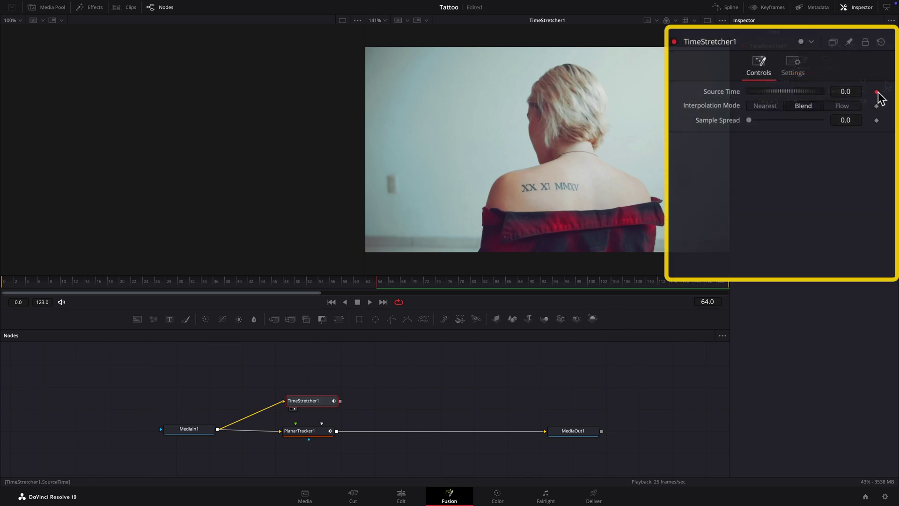
left_click(849, 94)
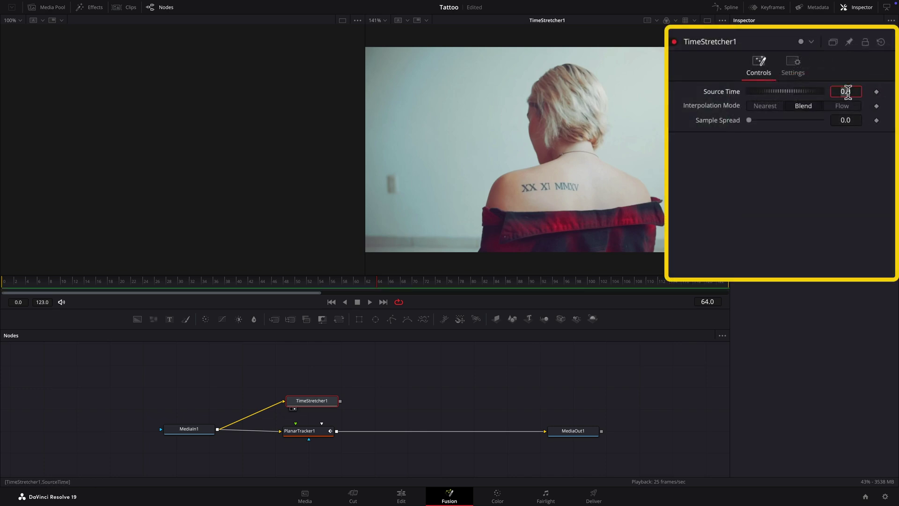
key("Tab")
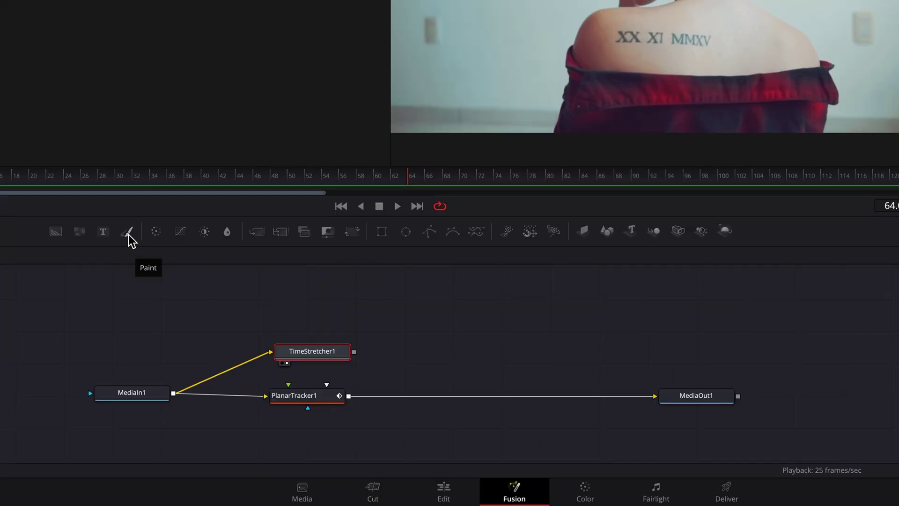
Add a Paint node after TimeStretcher1, view it, and use the Stroke tool in Clone mode
left_click(128, 232)
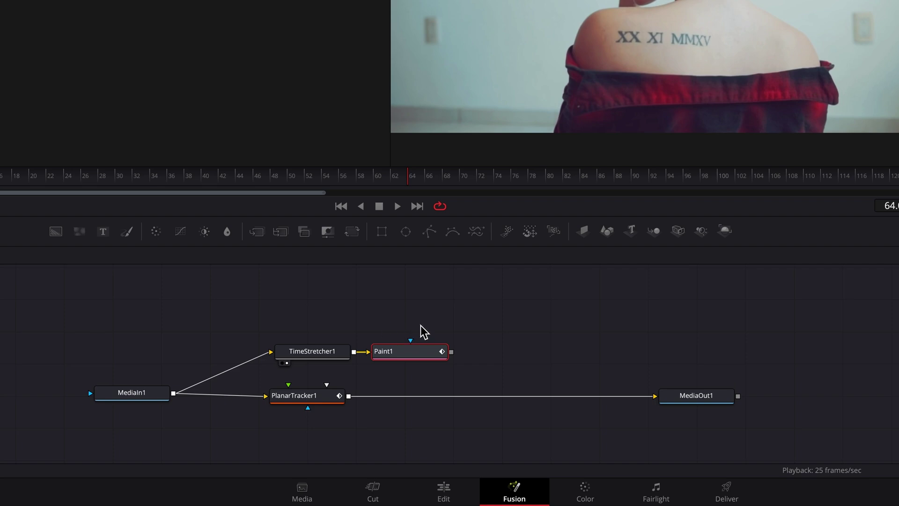
key("2")
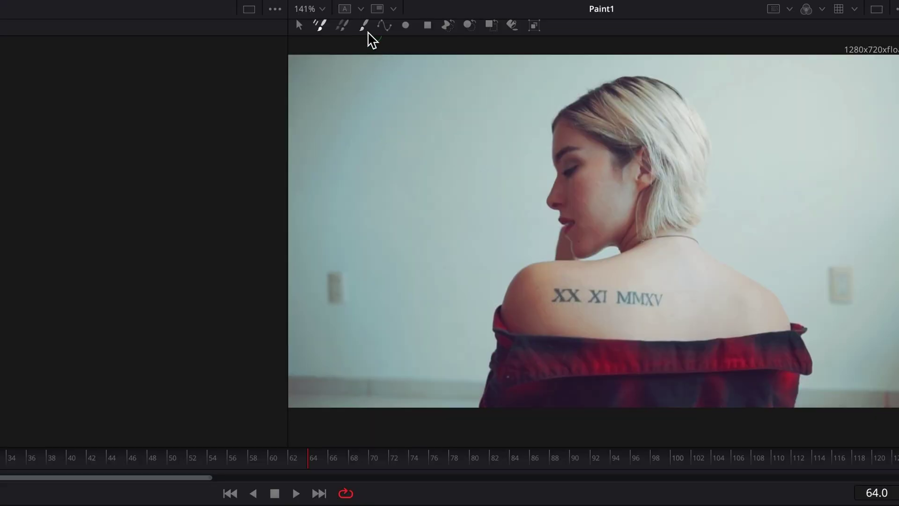
left_click(410, 31)
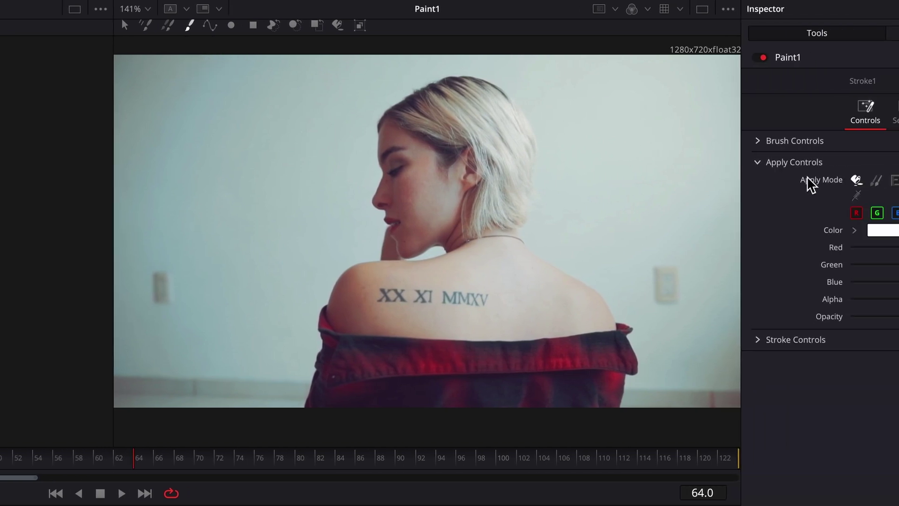
left_click(878, 183)
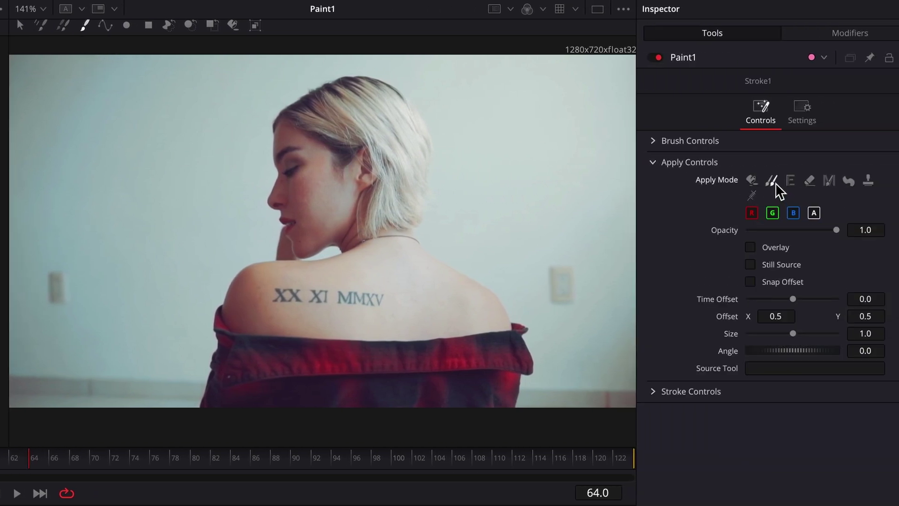
Raise the brush Size to 0.0339 and zoom the viewer to 200%
left_click(658, 142)
left_click_drag(766, 194, 781, 197)
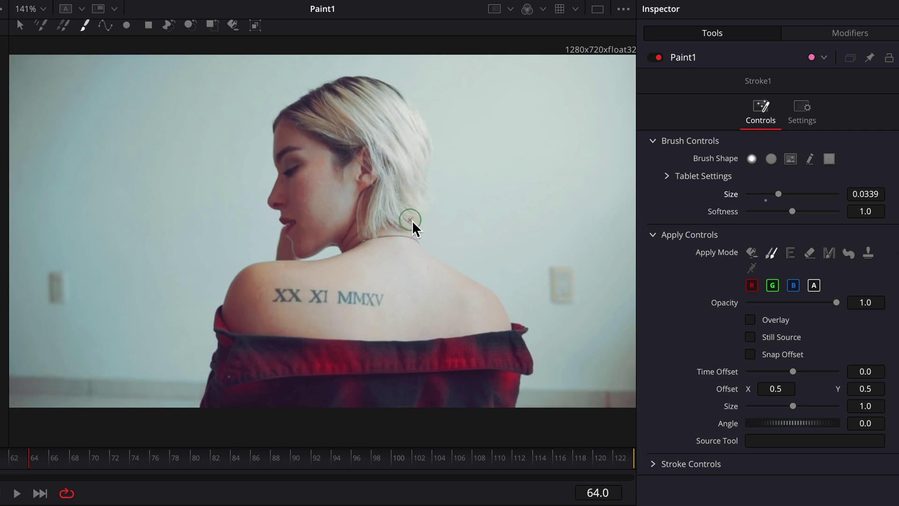
left_click(43, 9)
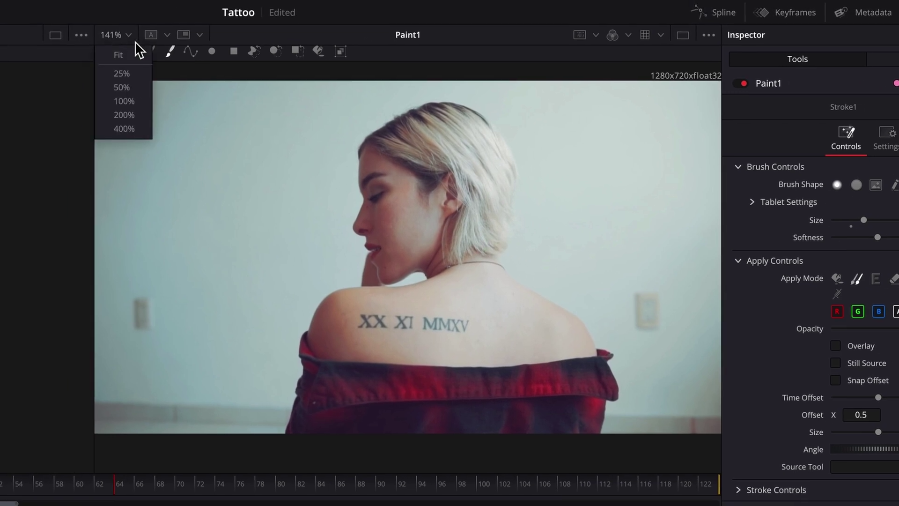
left_click(145, 116)
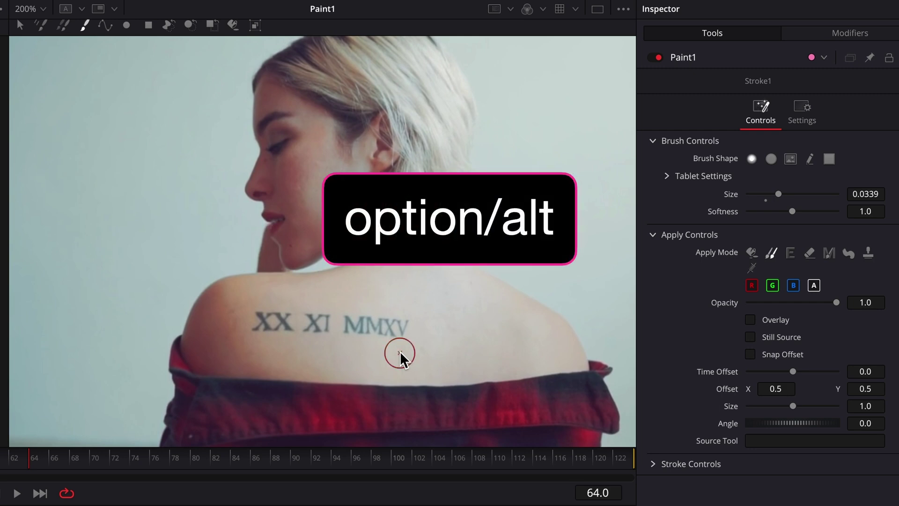
Sample clean skin as the clone source, enlarge and soften the brush, and paint the left shoulder
left_click(399, 351, "alt")
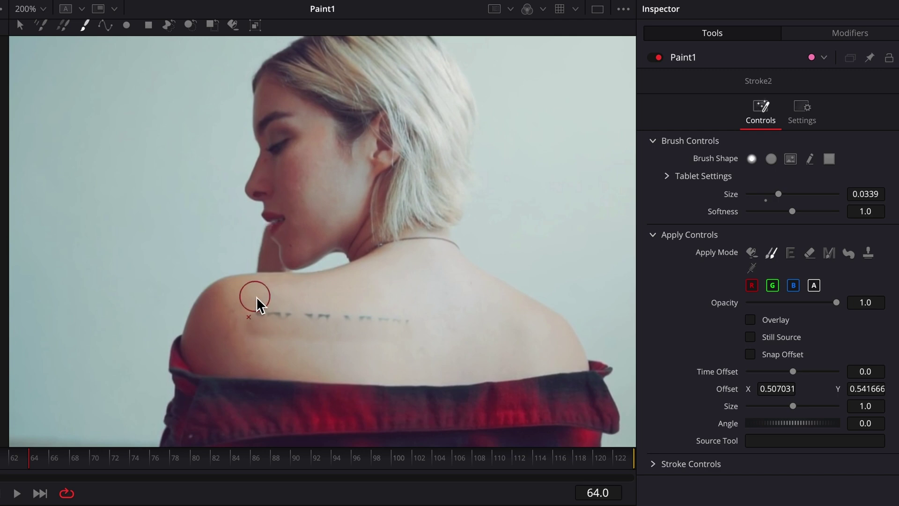
left_click_drag(256, 294, 260, 311)
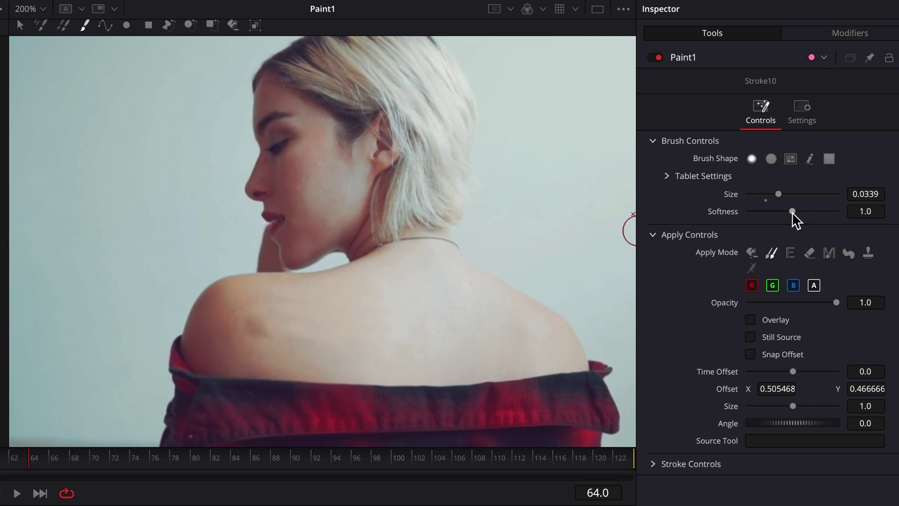
mouse_move(792, 211)
left_mouse_down()
mouse_move(801, 212)
mouse_move(784, 194)
left_mouse_up()
left_click(270, 338)
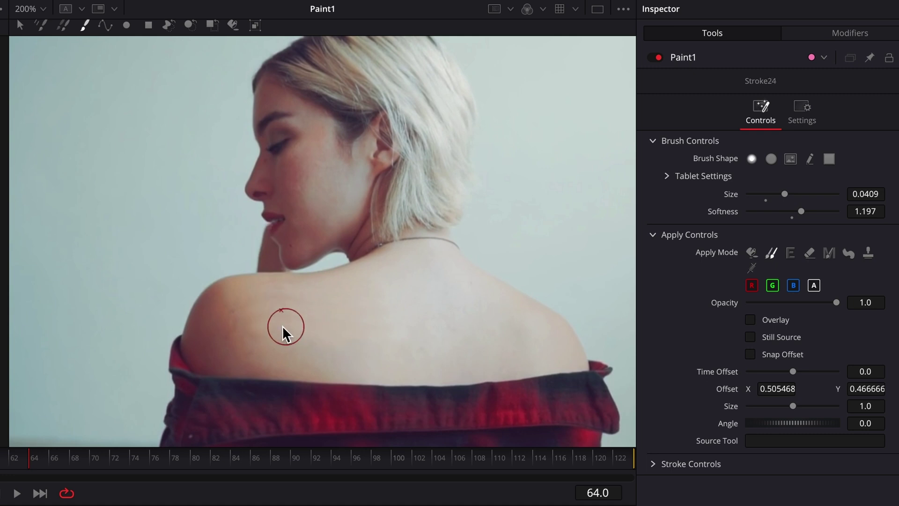
Dab cloned skin over the remaining tattoo marks, shrinking the brush for final touch-ups
left_click(267, 309)
left_click(309, 329)
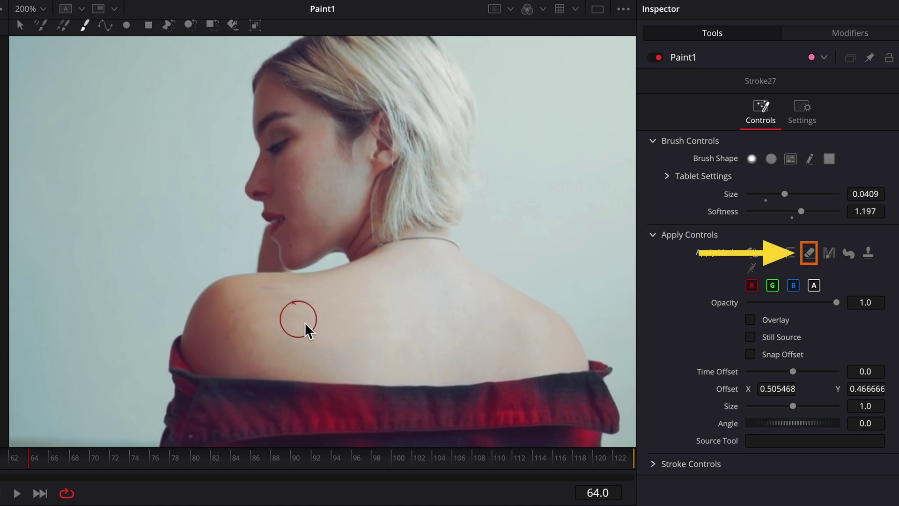
left_click(263, 311)
left_click(287, 304)
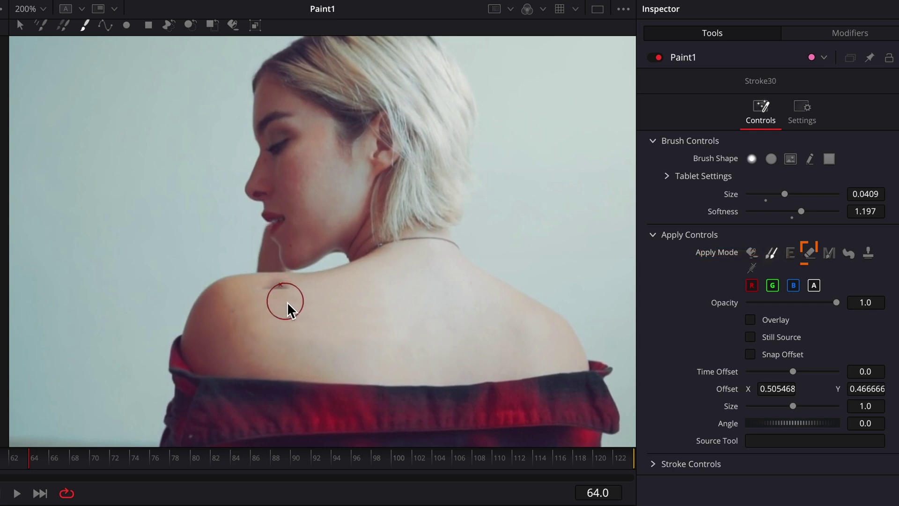
left_click_drag(784, 194, 778, 194)
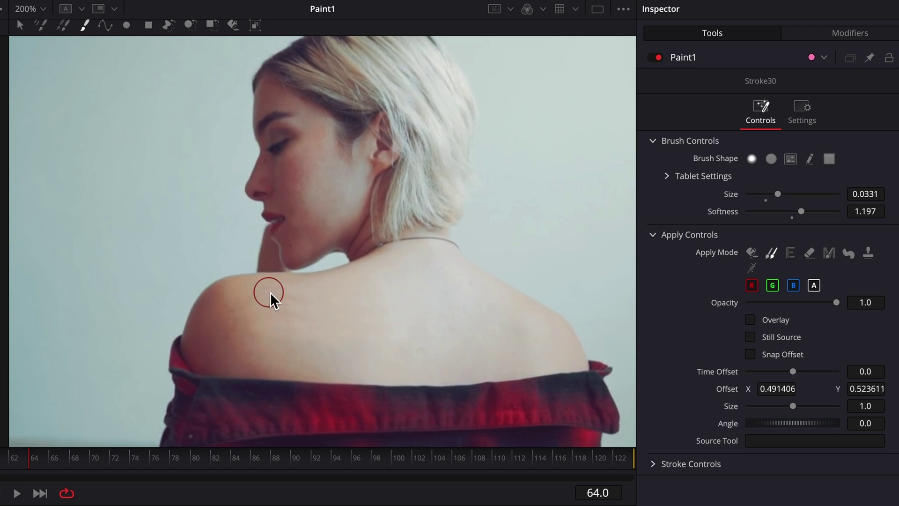
left_click(274, 307)
left_click(290, 300)
left_click(344, 346)
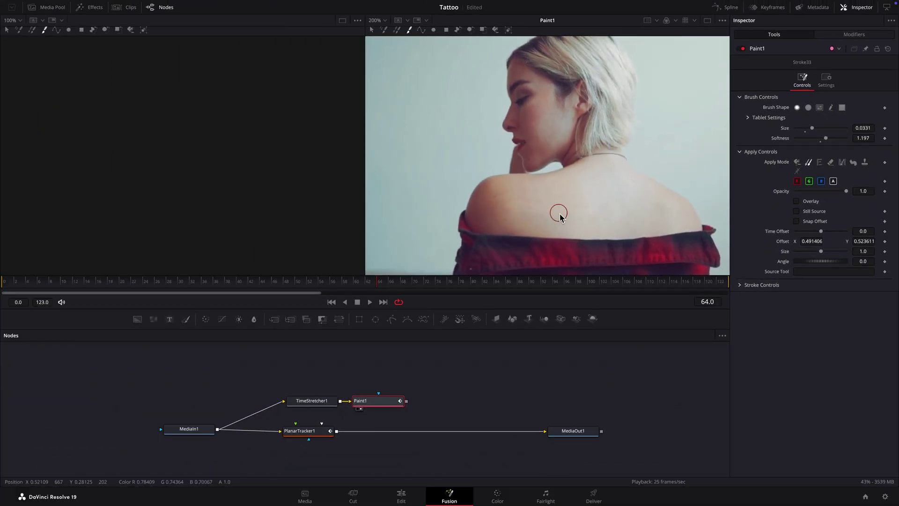
Save the project and add a Matte Control node after Paint1
key("ctrl+s")
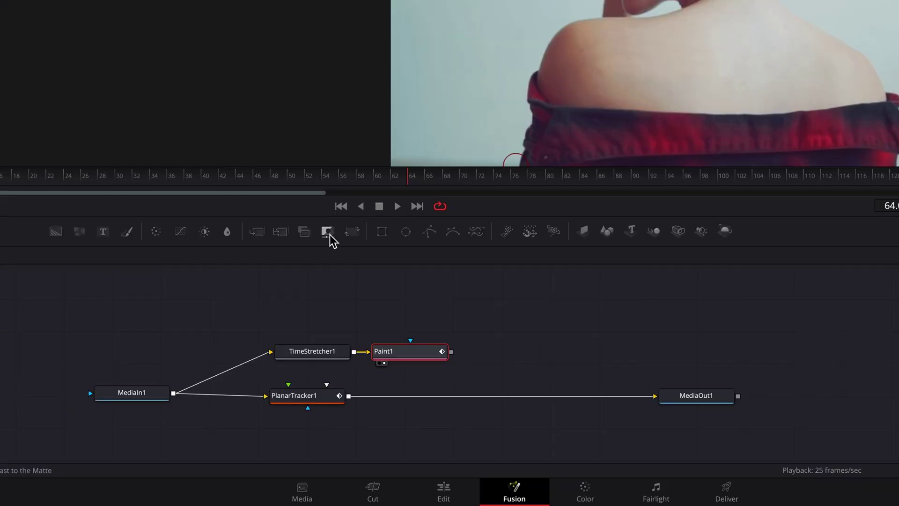
left_click(324, 321)
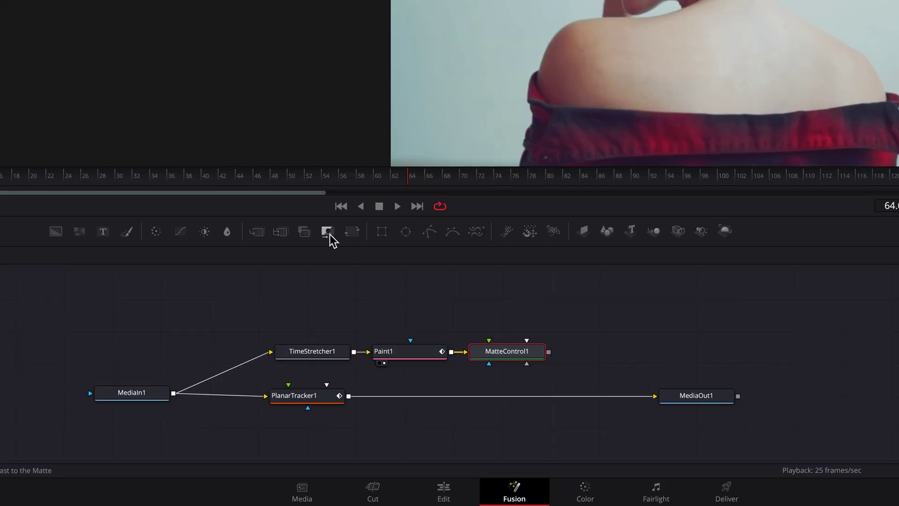
left_click(449, 287)
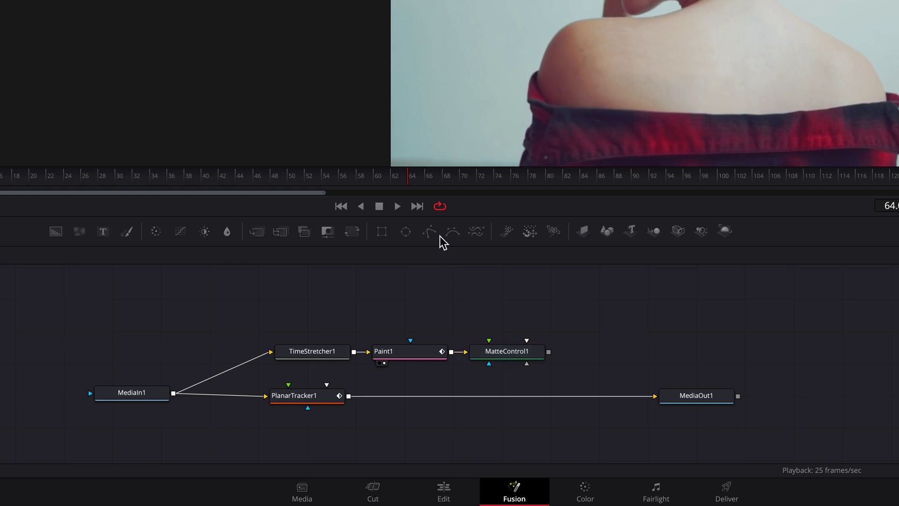
Add an unconnected Polygon node, disable Paint1 to reveal the tattoo, and select Polygon1
left_click_drag(429, 235, 507, 302)
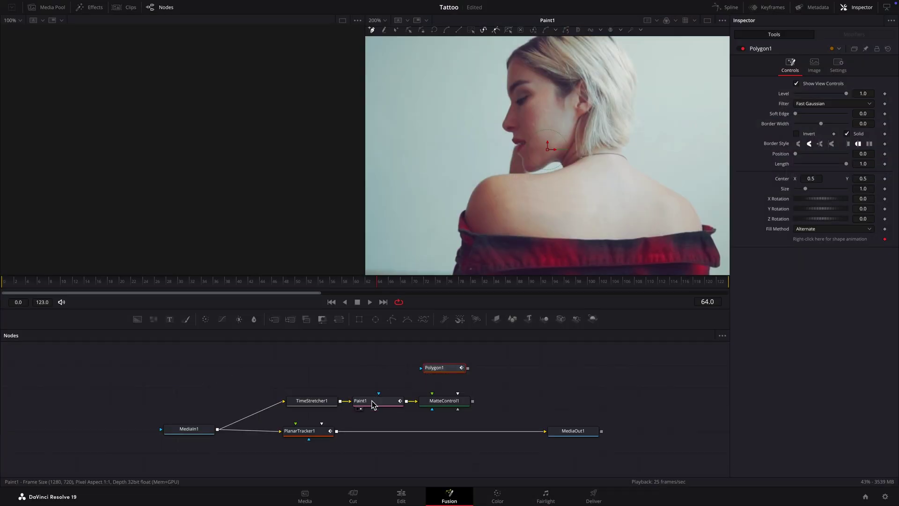
left_click(371, 402)
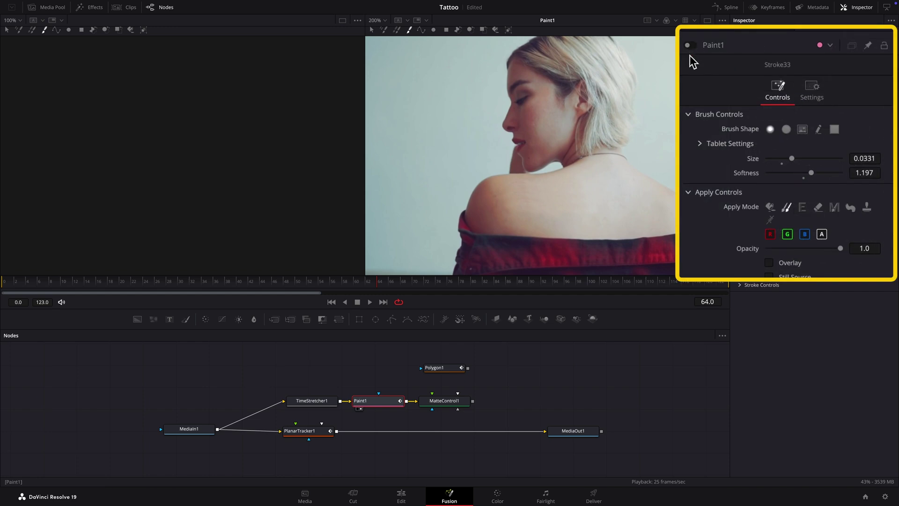
left_click(743, 49)
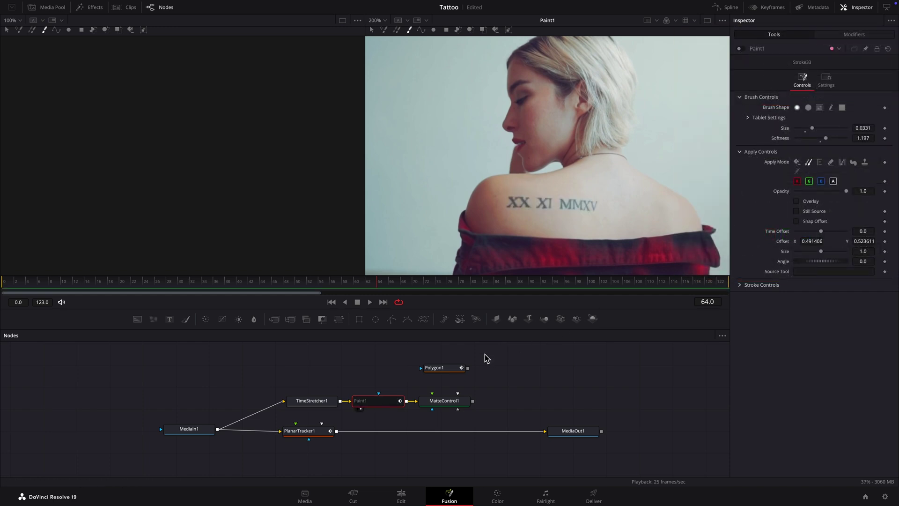
left_click(447, 369)
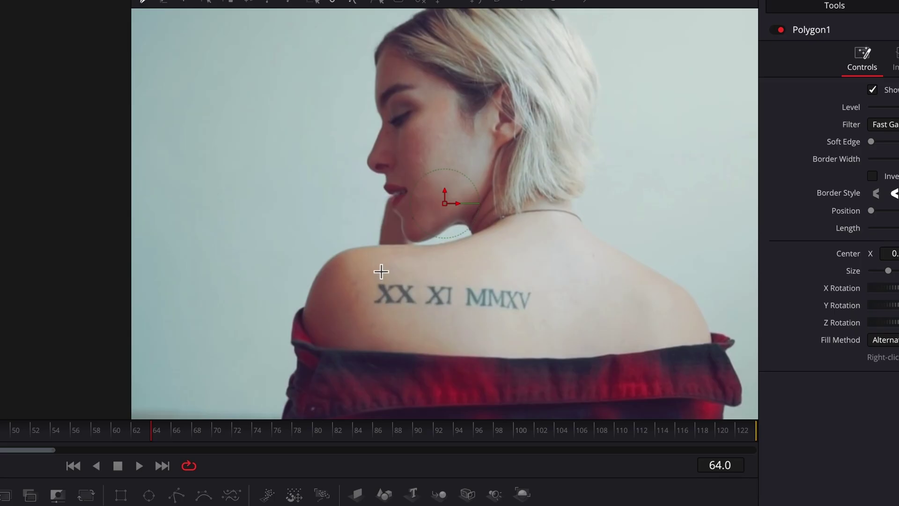
Trace the polygon along the tattoo's top edge and around its right end
left_click(508, 187)
left_click(412, 265)
left_click(441, 266)
left_click(467, 269)
left_click(504, 272)
left_click(527, 274)
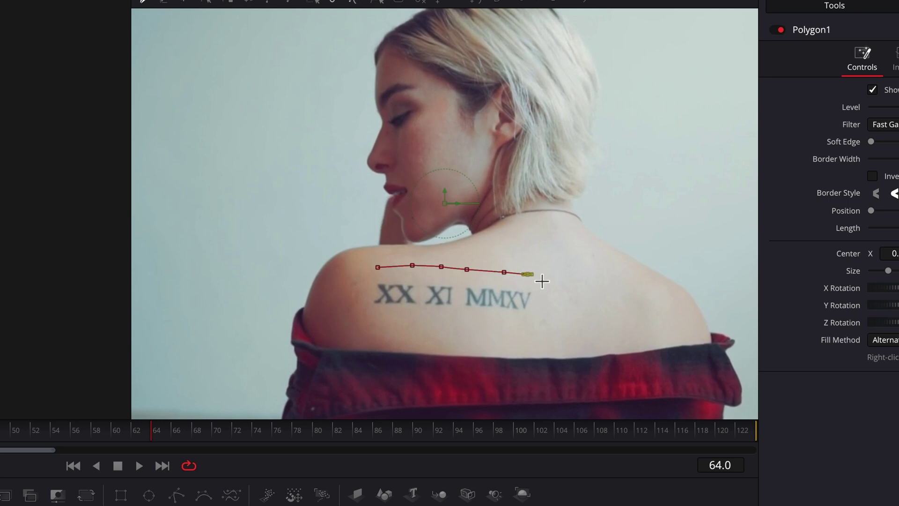
left_click(546, 281)
left_click(557, 294)
left_click(556, 312)
left_click(542, 323)
Continue the polygon along the lower edge, around the left end, and close the shape
left_click(522, 330)
left_click(471, 328)
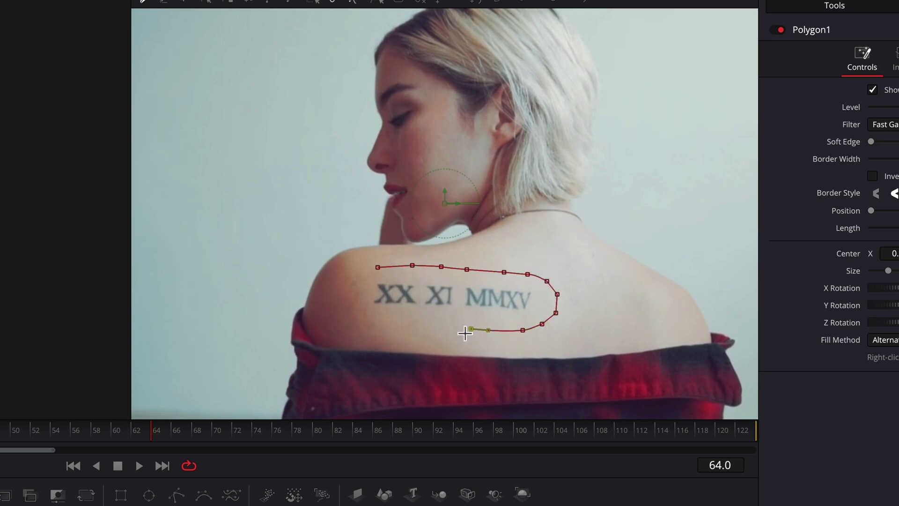
left_click(423, 328)
left_click(387, 323)
left_click(357, 318)
left_click(351, 306)
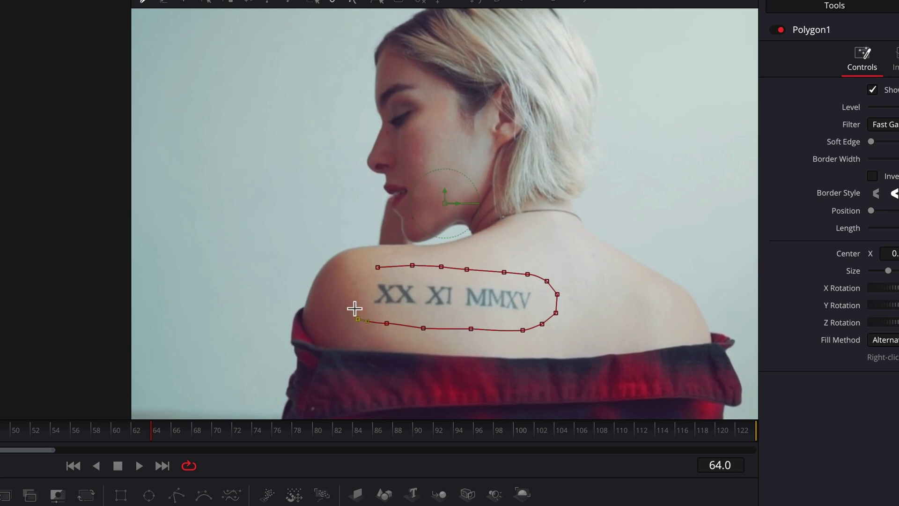
left_click(356, 284)
left_click(371, 272)
left_click(377, 267)
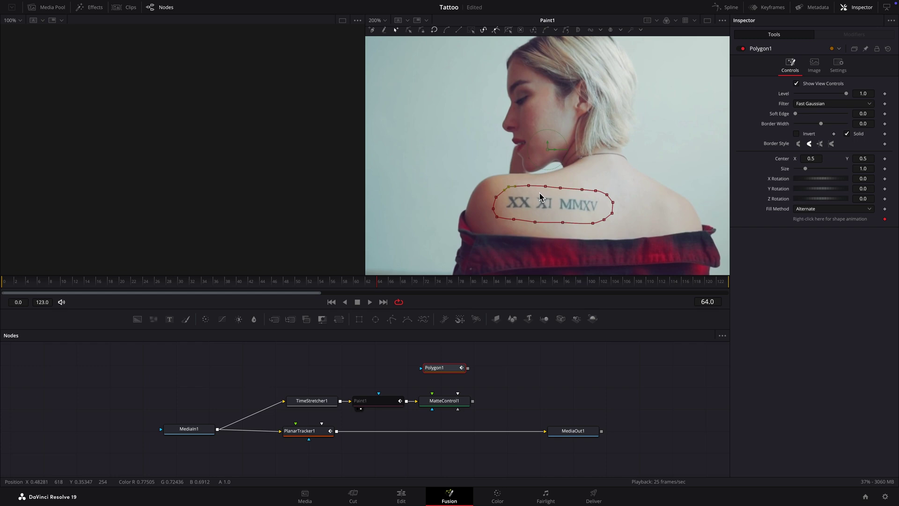
Re-enable Paint1 and show MatteControl1 in the left viewer
left_click(382, 402)
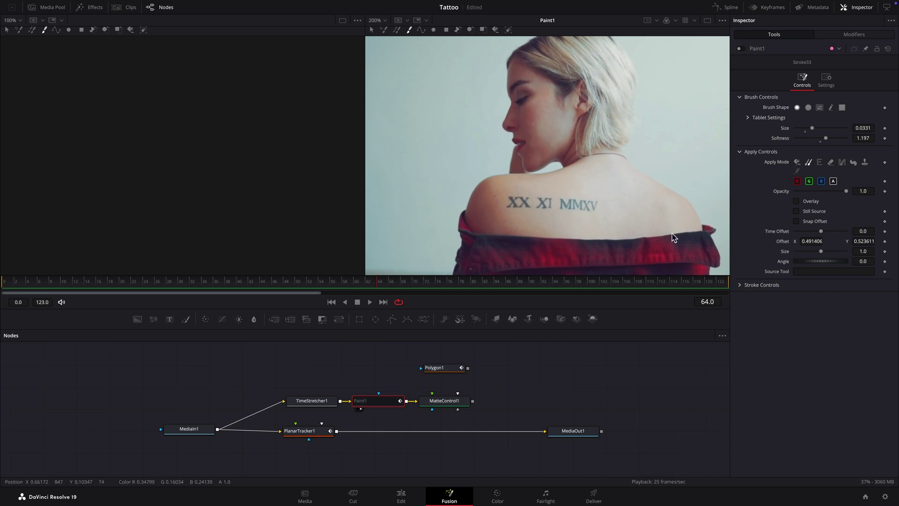
left_click(742, 49)
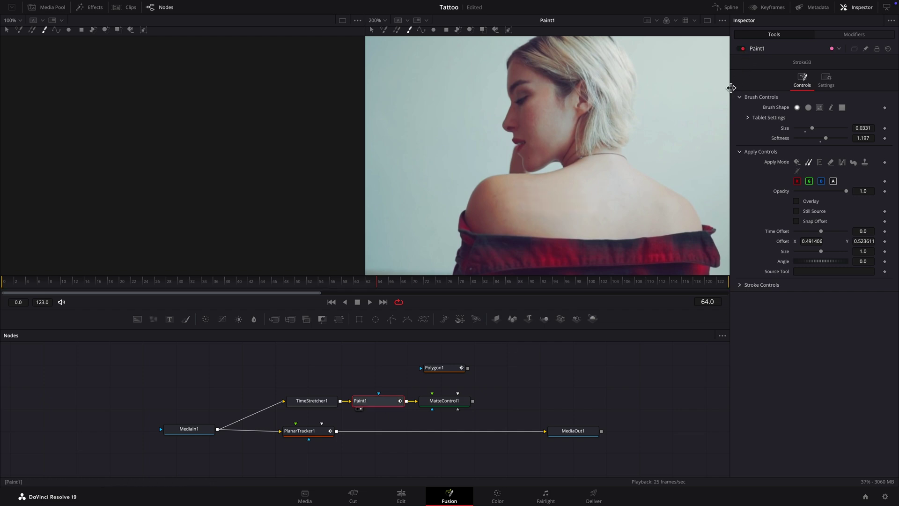
left_click(453, 408)
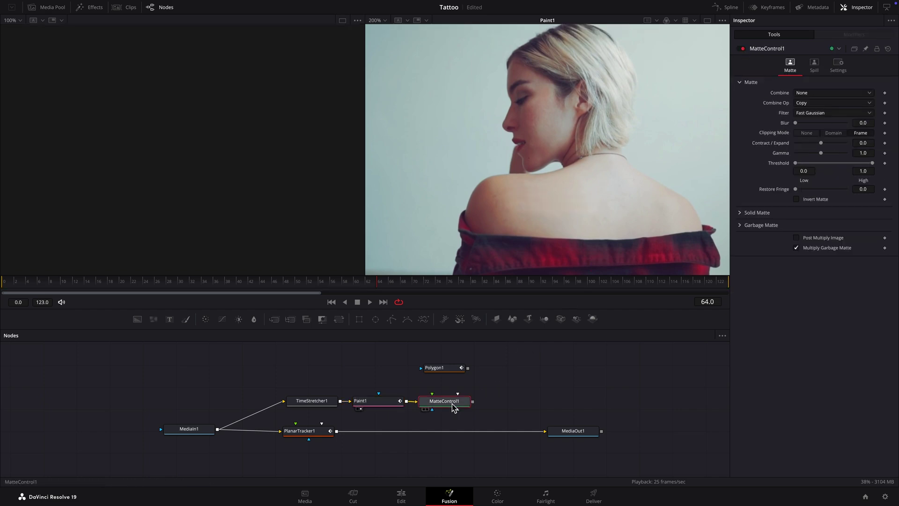
key("1")
Connect Polygon1 to MatteControl1 as its Garbage Matte and turn on Invert in Polygon1
key("alt")
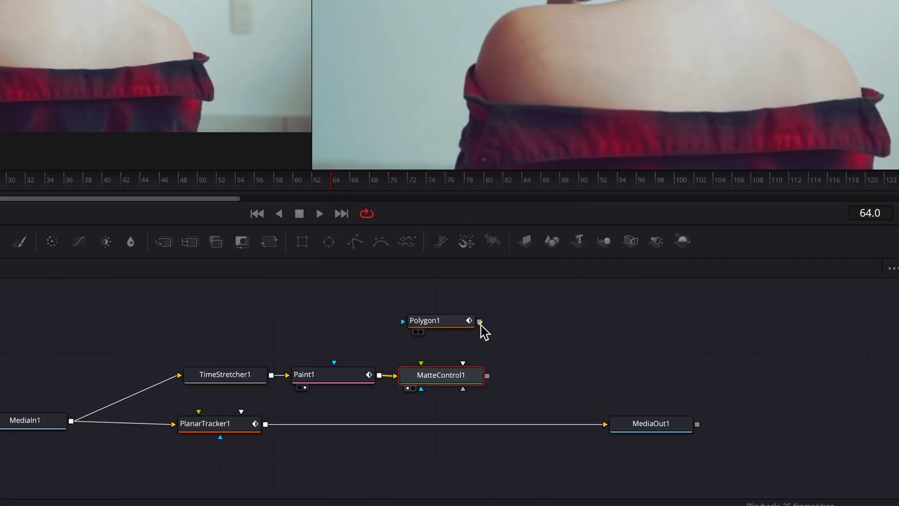
left_click_drag(480, 322, 452, 379)
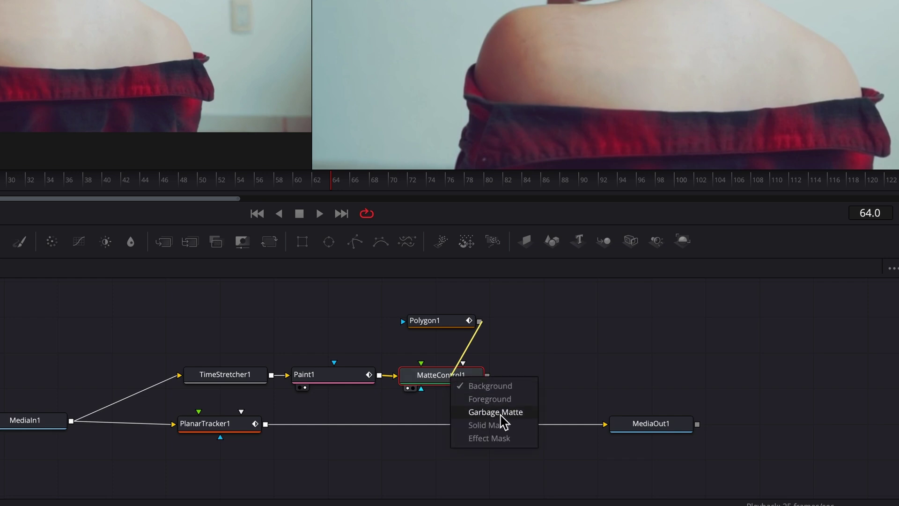
left_click(526, 412)
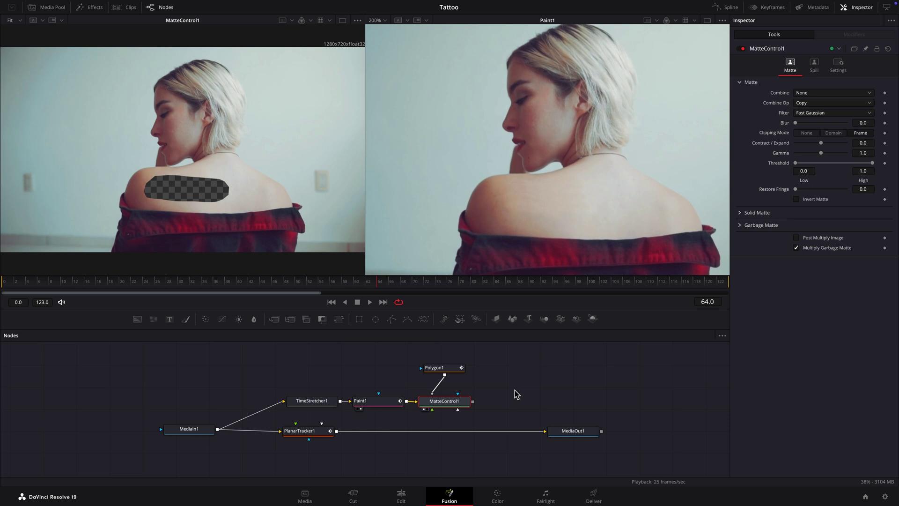
left_click(455, 368)
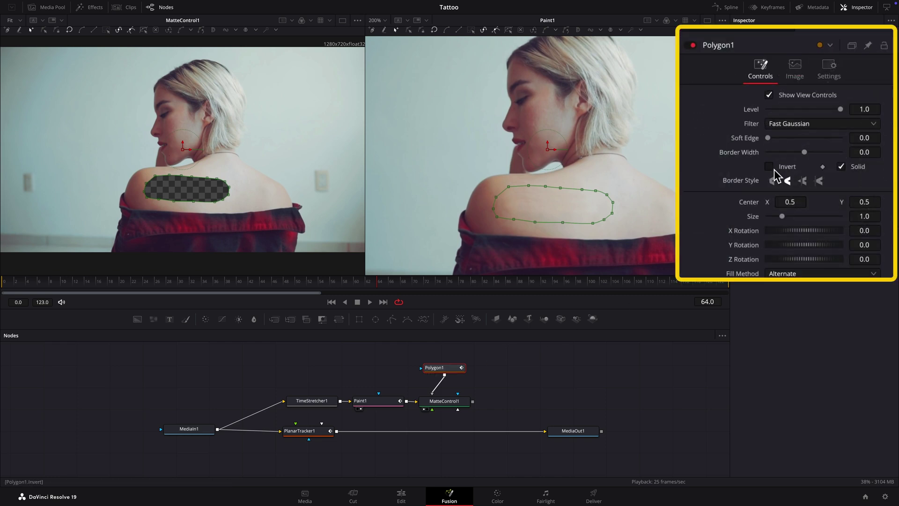
left_click(770, 168)
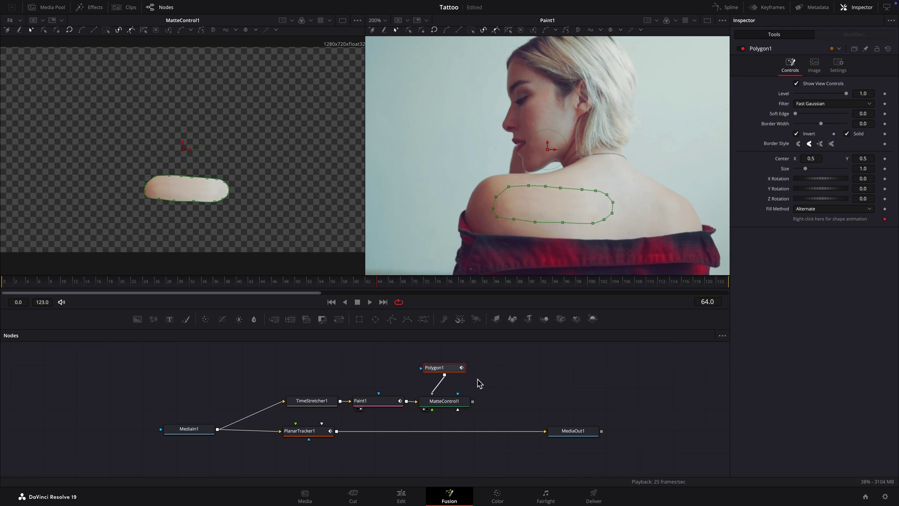
Create PlanarTransform1 from the track and place it after MatteControl1
left_click(319, 435)
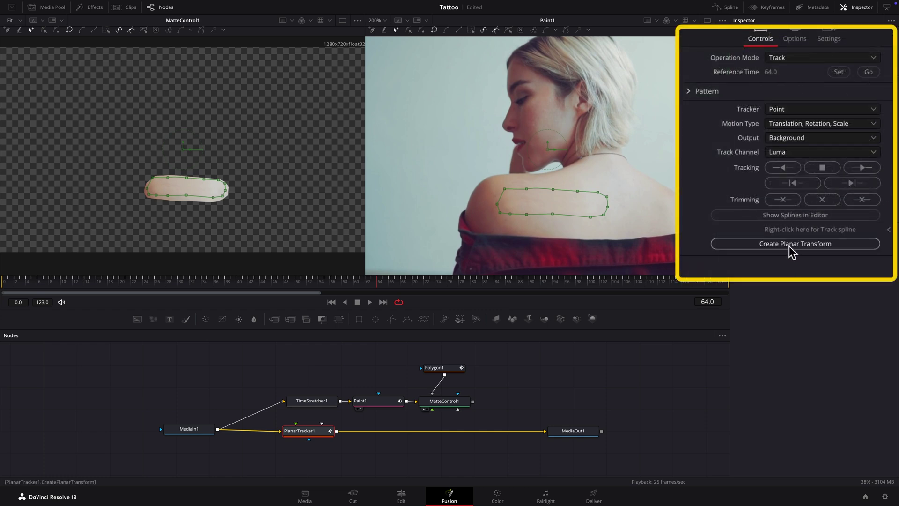
left_click(790, 245)
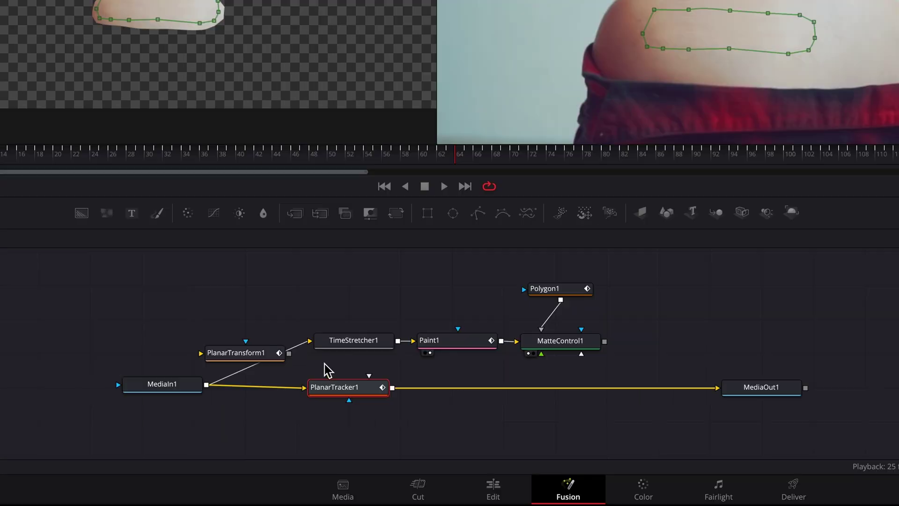
left_click_drag(242, 362, 676, 349)
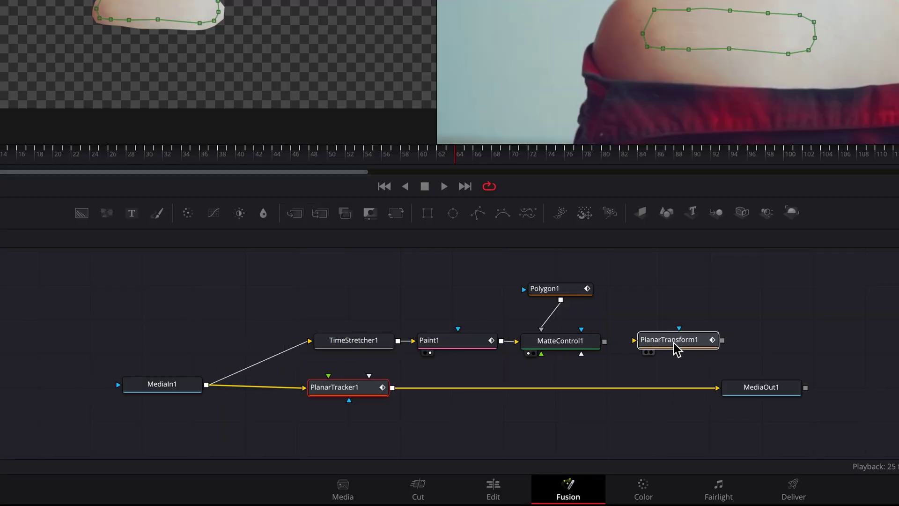
left_click(676, 348)
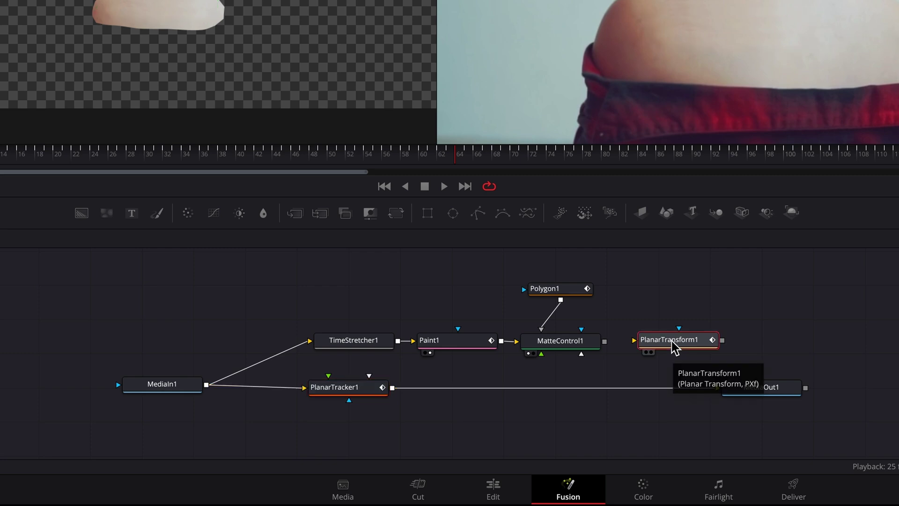
Delete PlanarTracker1, feed MatteControl1 into PlanarTransform1, and merge it over MediaIn1 into MediaOut1
left_click(349, 391)
key("Delete")
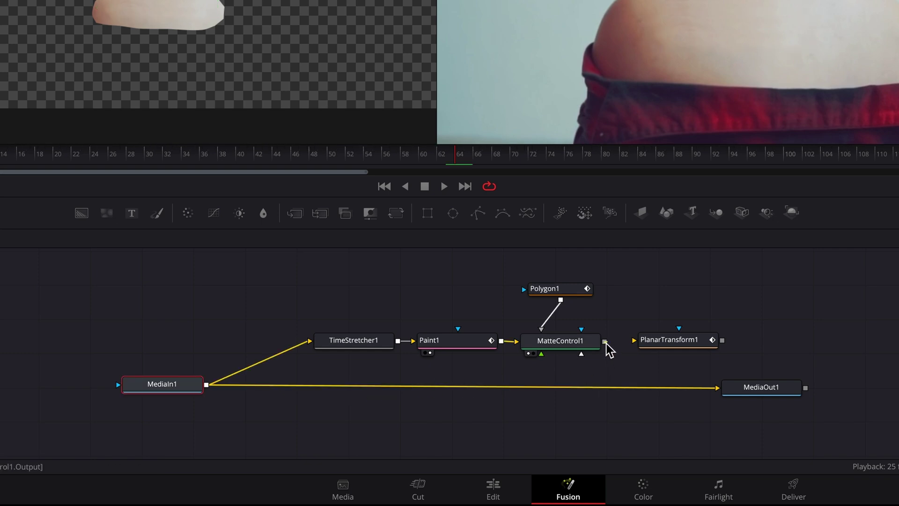
left_click_drag(604, 342, 646, 338)
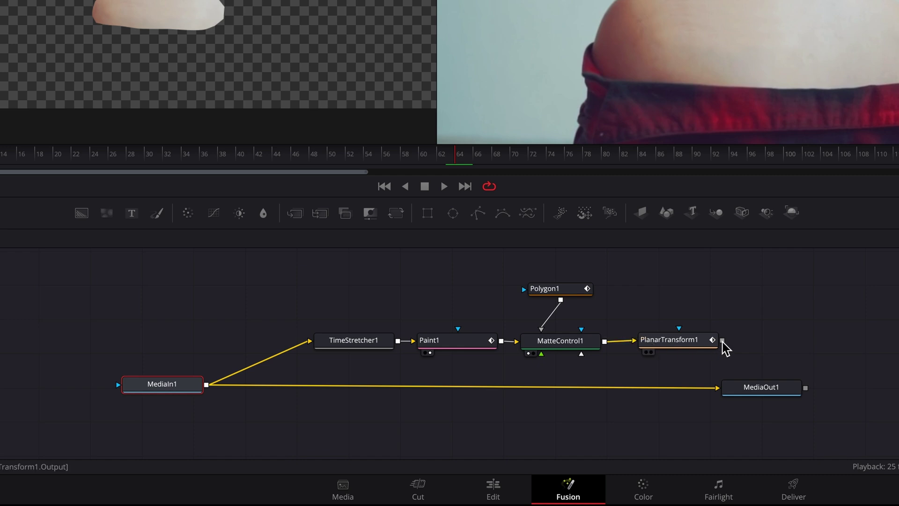
left_click_drag(722, 340, 209, 385)
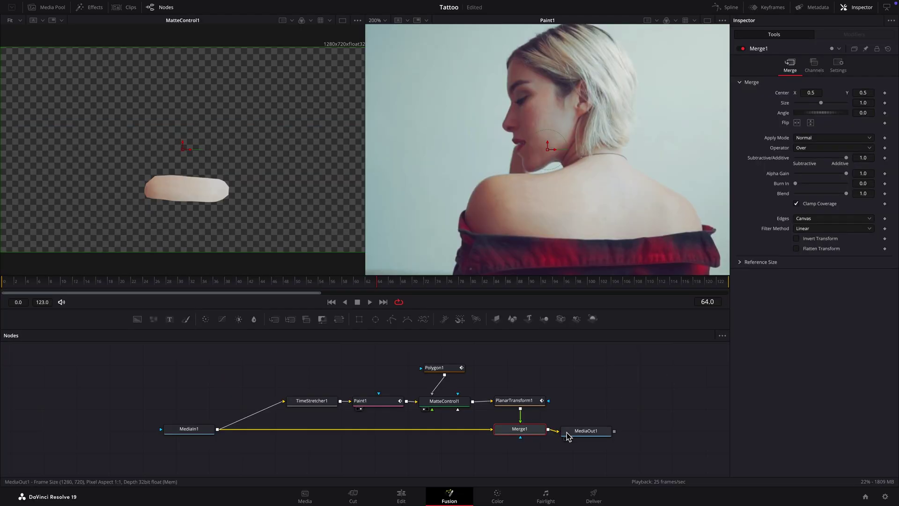
View MediaOut1 in the second viewer at Fit zoom and play the composite
left_click_drag(570, 435, 600, 433)
key("2")
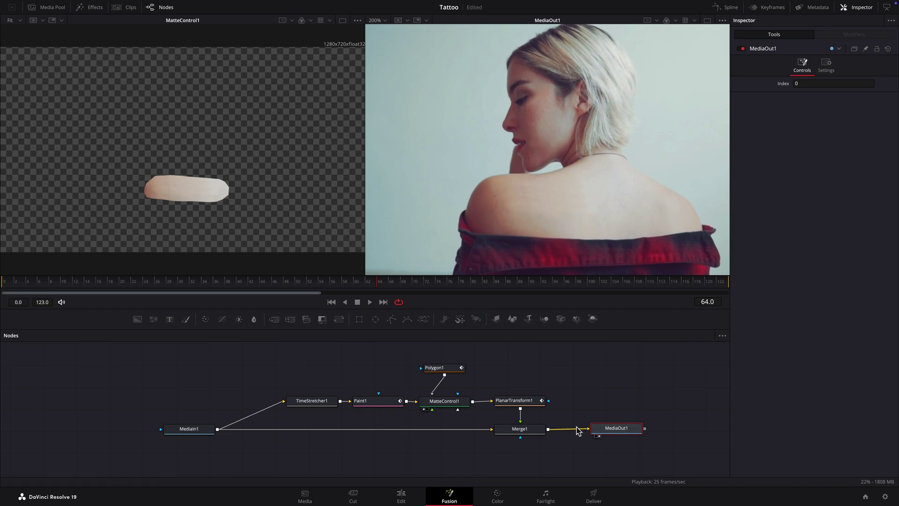
left_click(385, 20)
left_click(392, 37)
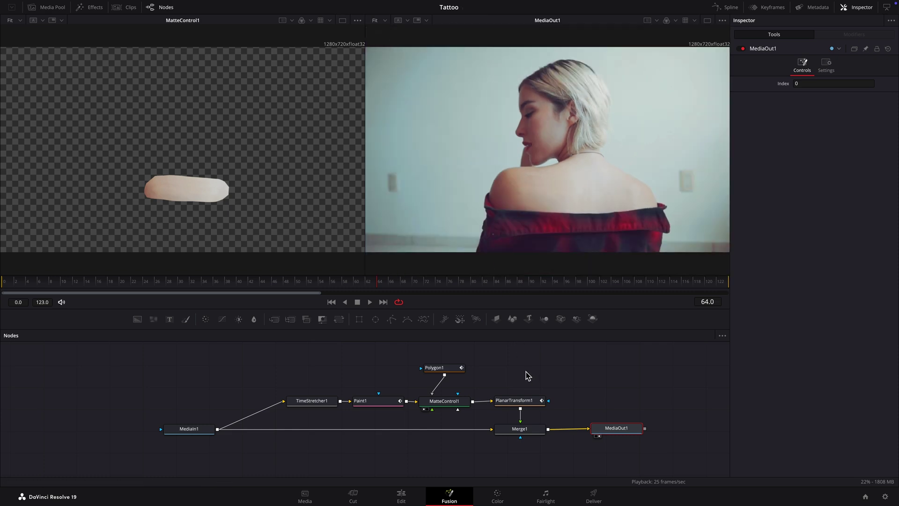
key("space")
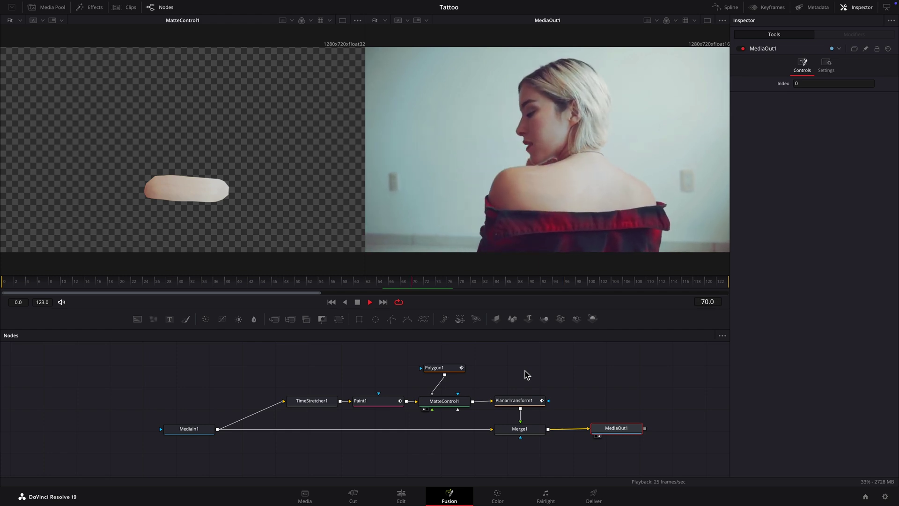
Hide Polygon1's view controls and feather its Soft Edge to about 0.0173, then review playback
left_click(450, 369)
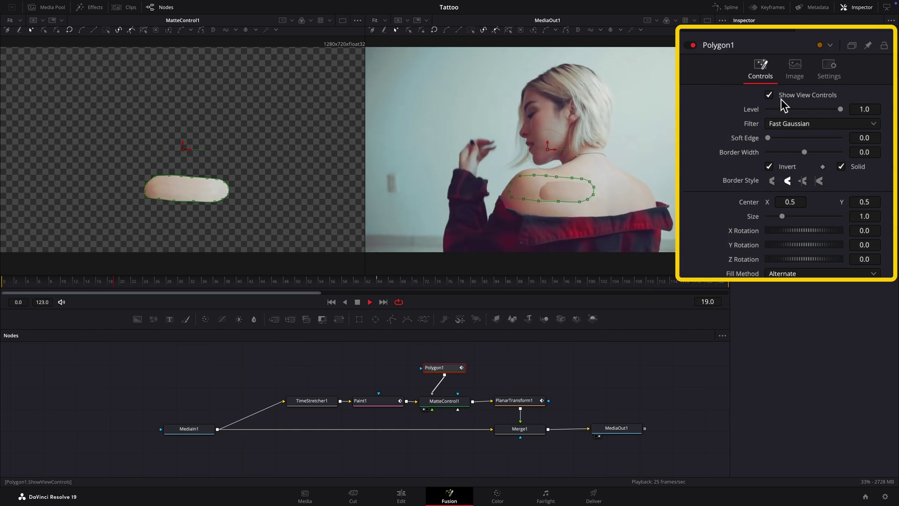
left_click(770, 96)
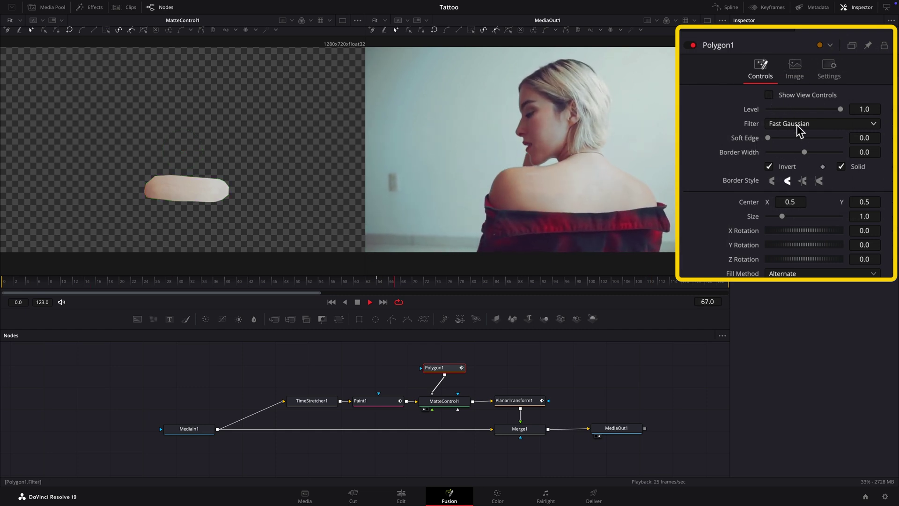
left_click_drag(768, 138, 802, 117)
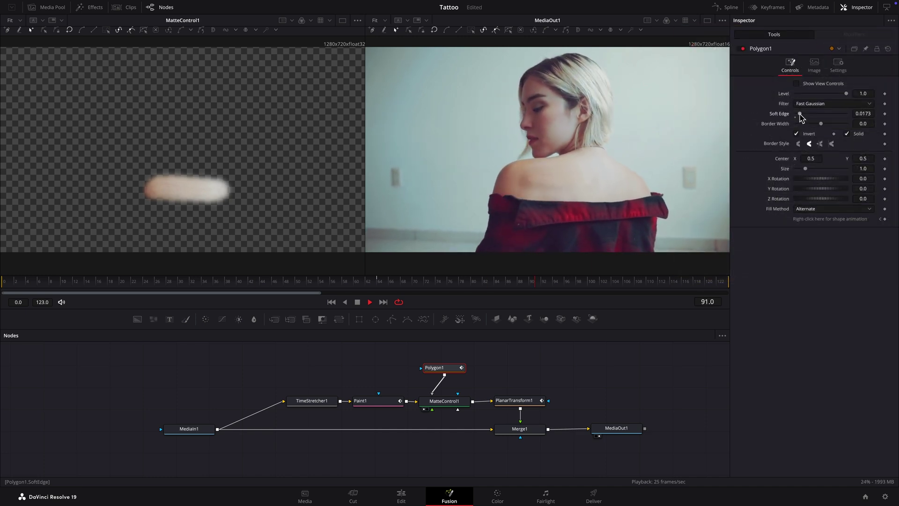
key("space")
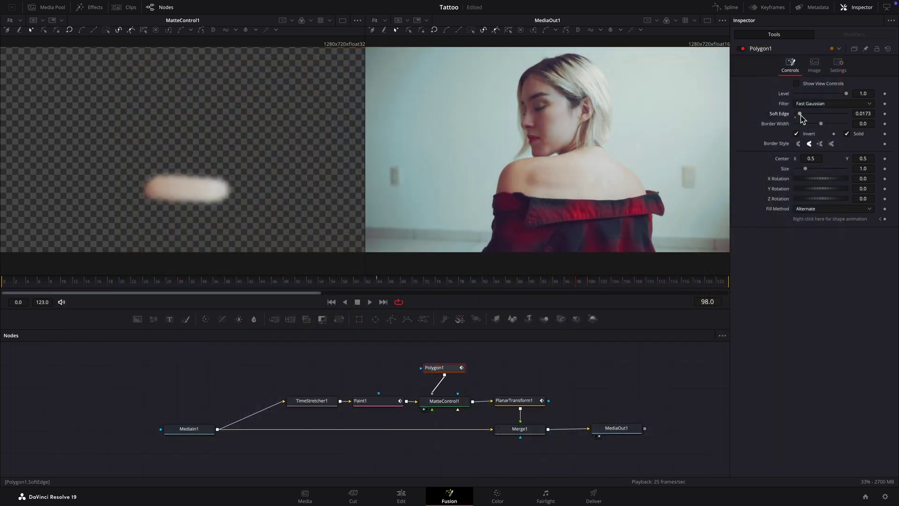
key("space")
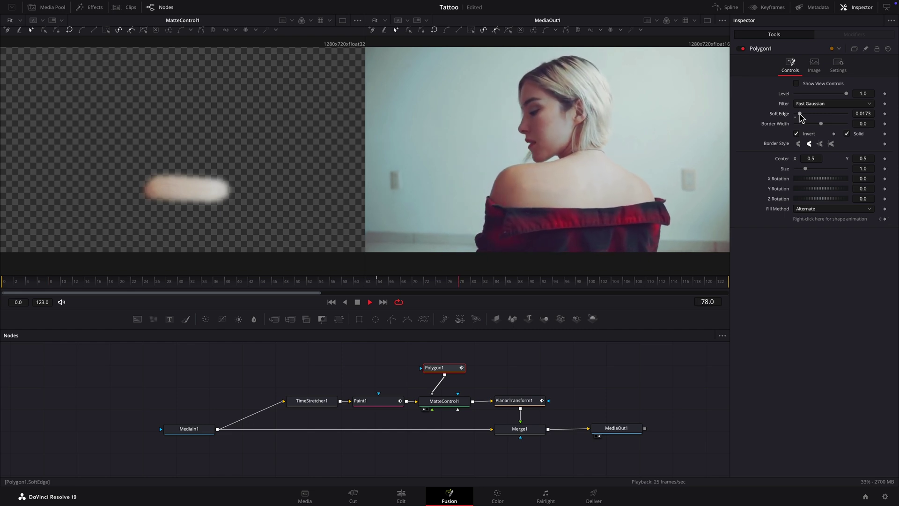
key("space")
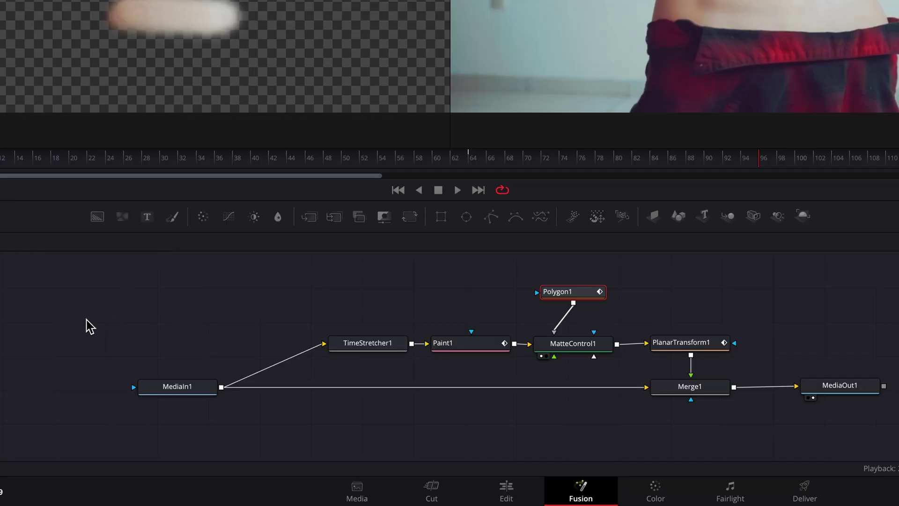
Insert a BrightnessContrast node after Paint1 with Brightness 0.11, Lift 0.06 and Contrast -0.34
mouse_move(125, 389)
left_mouse_down()
mouse_move(152, 442)
mouse_move(411, 477)
mouse_move(410, 446)
left_mouse_up()
left_click_drag(524, 421, 523, 420)
left_click_drag(503, 316, 347, 318)
scroll(456, 331, "up", 2)
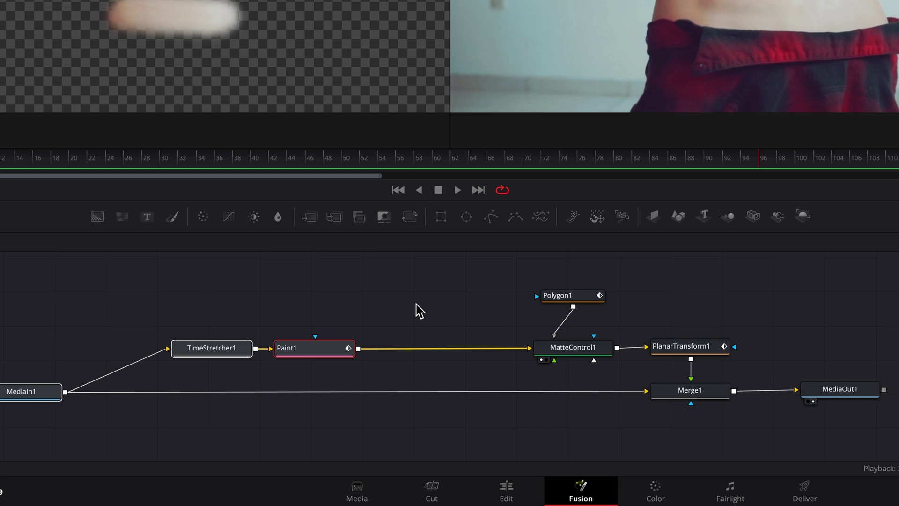
left_click(257, 219)
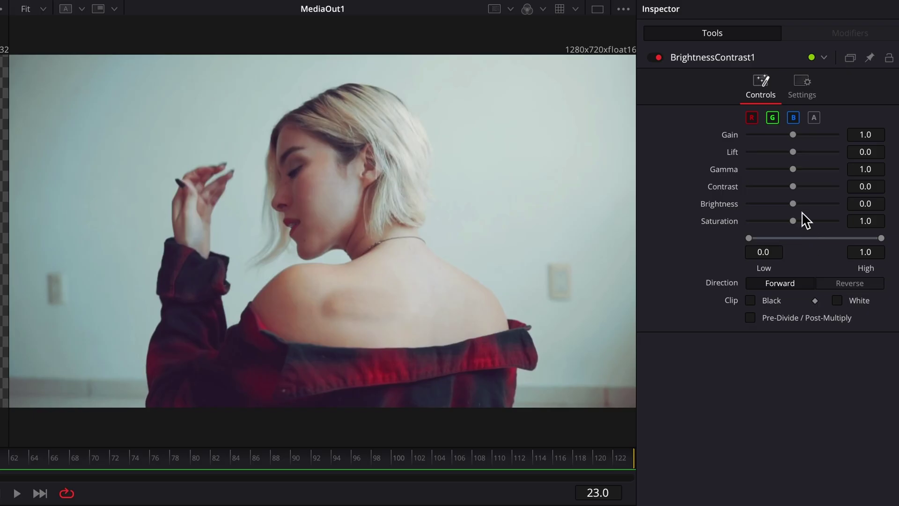
left_click_drag(794, 204, 785, 185)
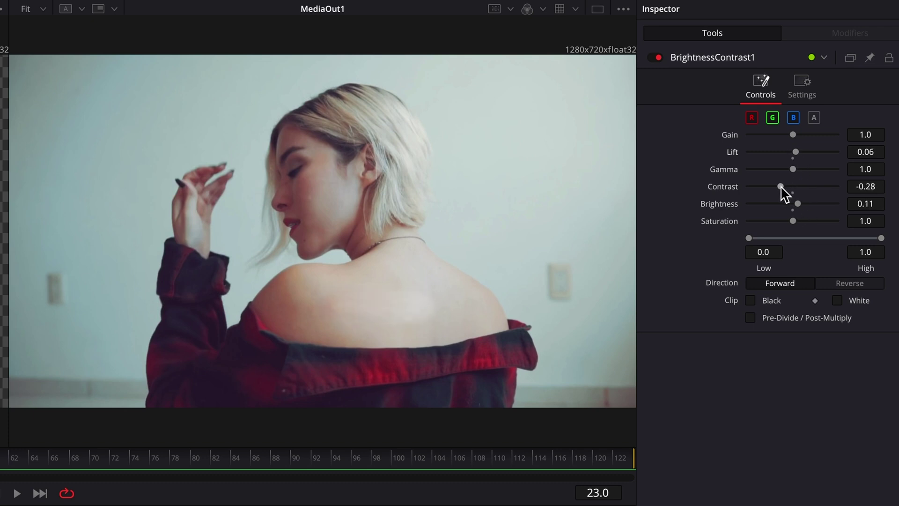
key("space")
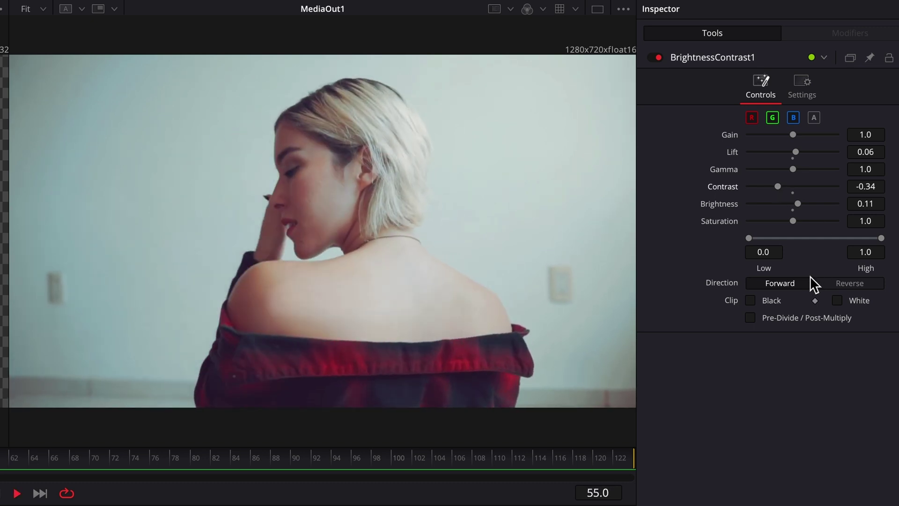
key("space")
Raise Polygon1's Soft Edge to about 0.0227 and play back to review the blend
left_click(438, 371)
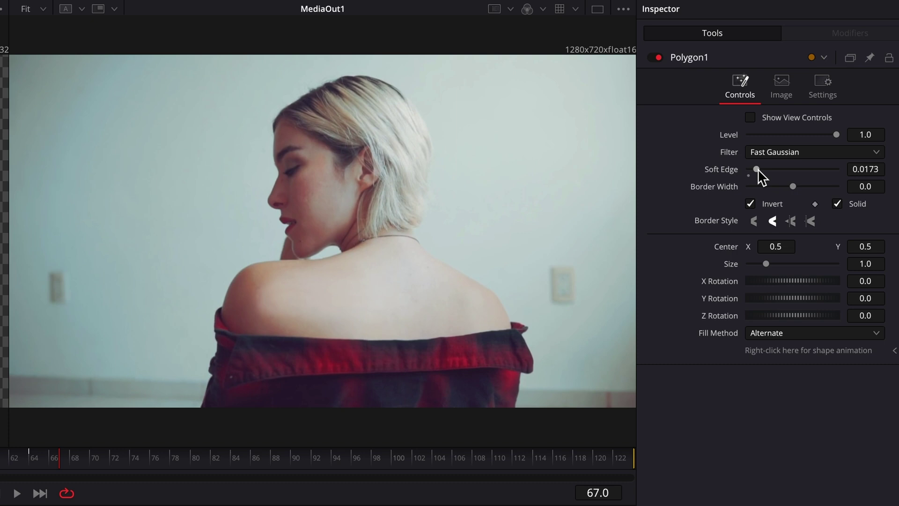
left_click_drag(755, 170, 759, 171)
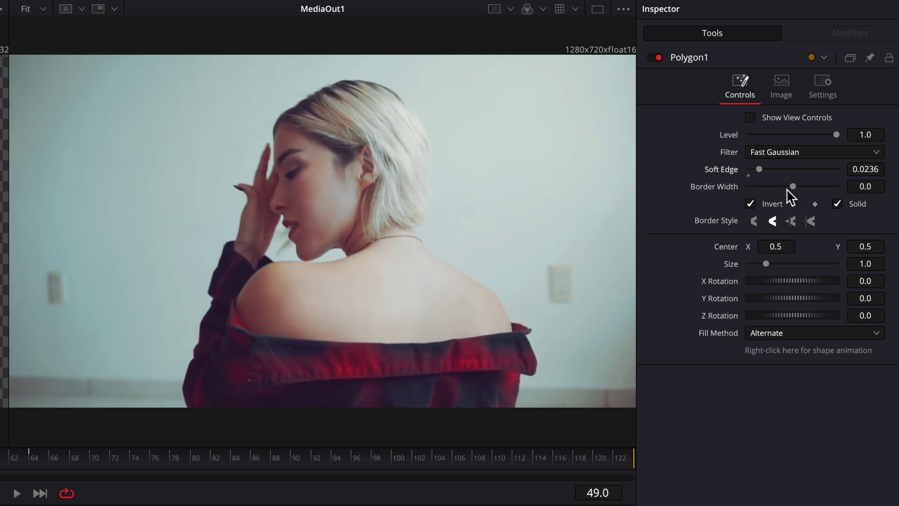
key("space")
left_click_drag(875, 170, 870, 170)
key("space")
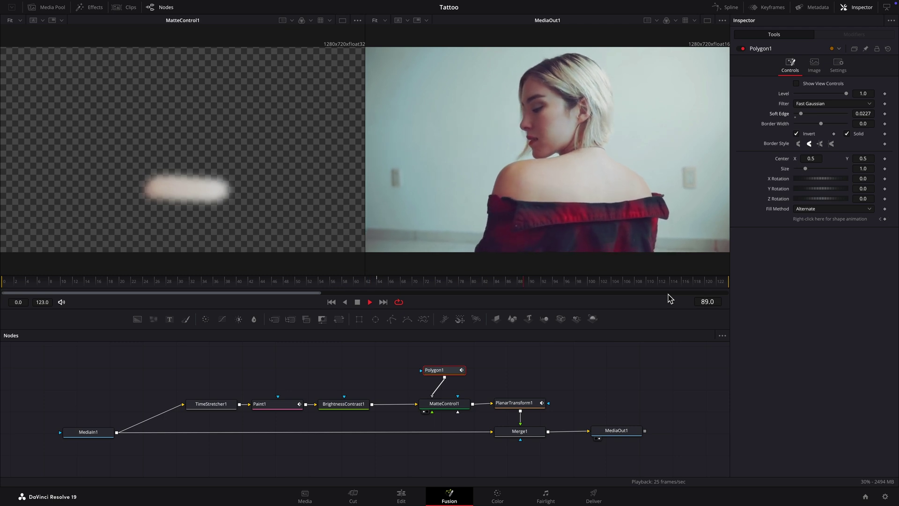
Add BrightnessContrast2 after BrightnessContrast1 with Lift 0.14, Brightness 0.08 and Contrast -0.3
key("space")
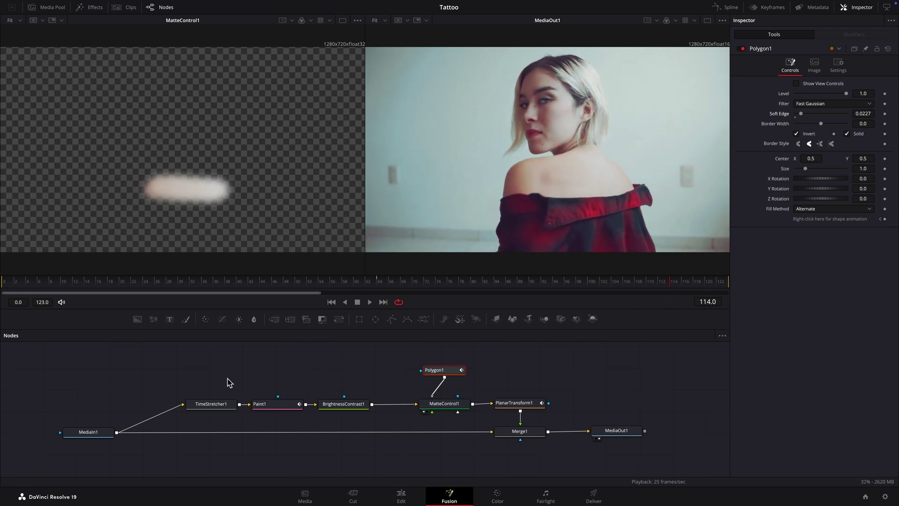
mouse_move(61, 430)
left_mouse_down()
mouse_move(353, 439)
mouse_move(302, 411)
mouse_move(281, 413)
left_mouse_up()
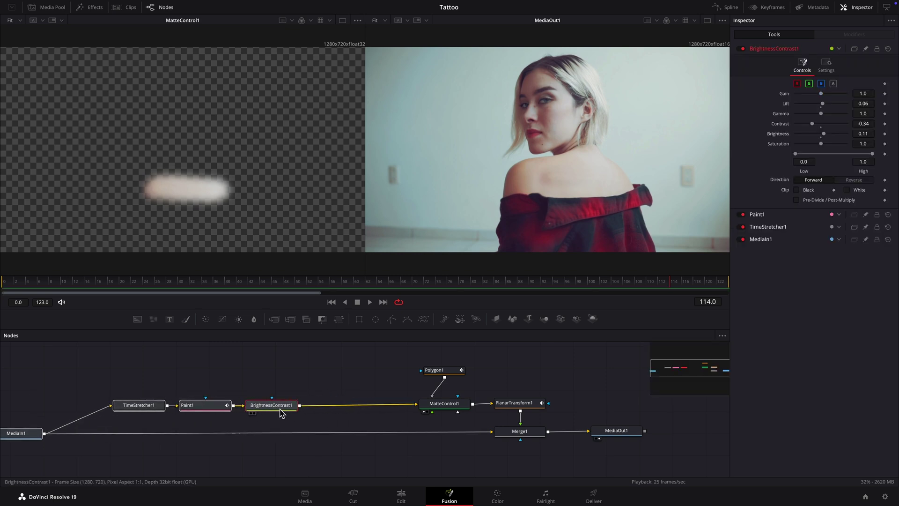
left_click(239, 319)
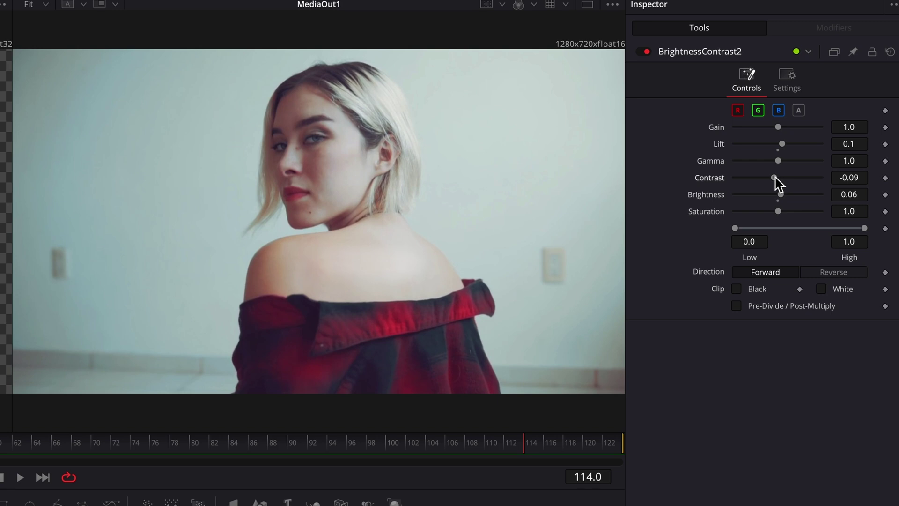
left_click_drag(773, 178, 770, 179)
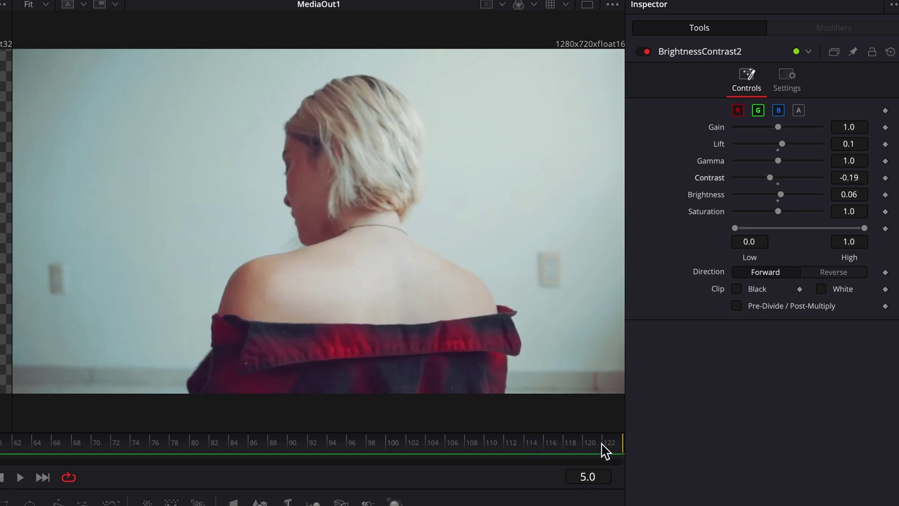
left_click(602, 444)
left_click_drag(784, 145, 779, 130)
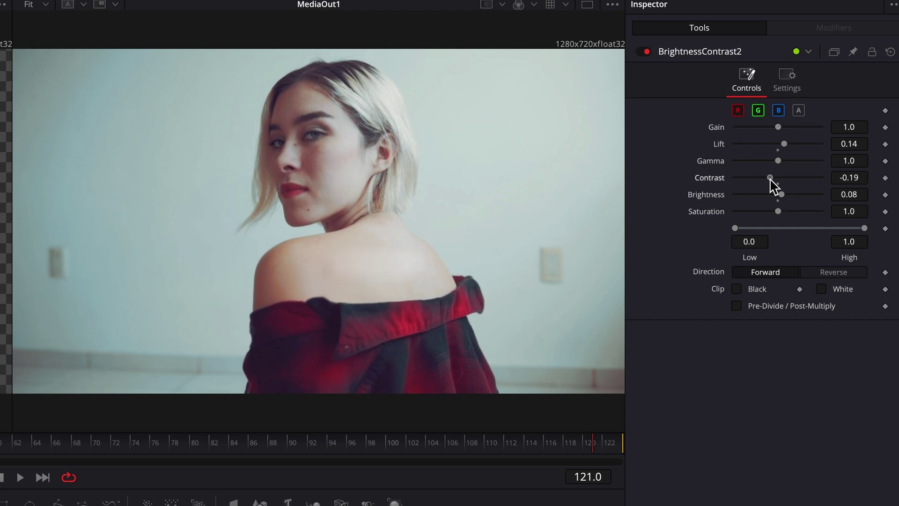
key("space")
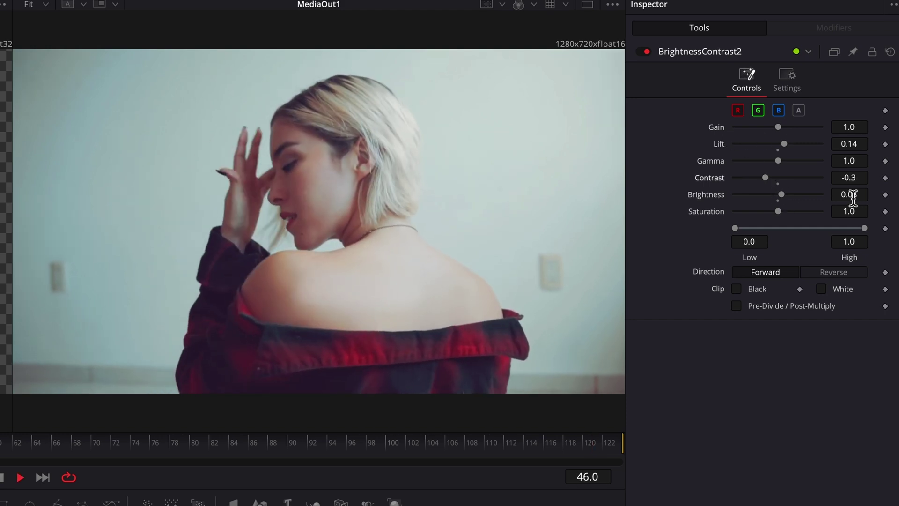
key("space")
Keyframe BrightnessContrast2's Blend on the Settings tab, setting it to 0 at one frame, and review playback
left_click(786, 82)
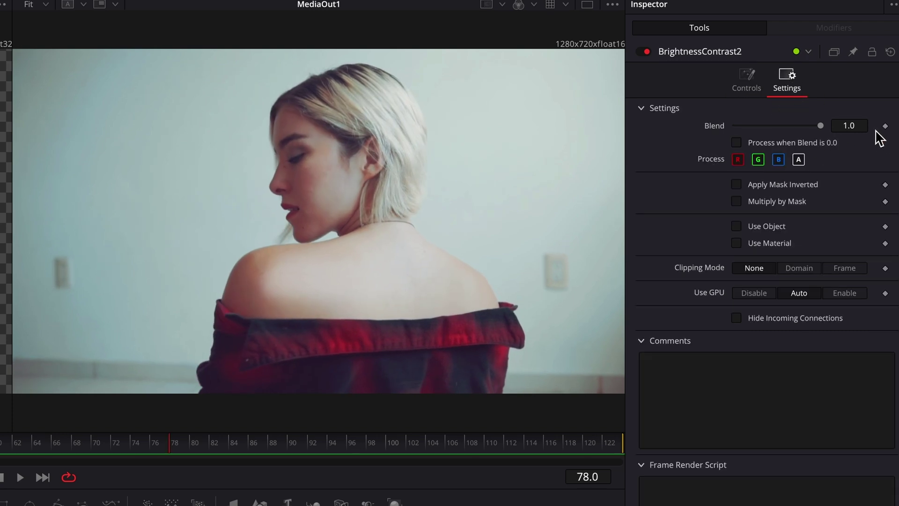
left_click_drag(820, 126, 735, 126)
key("space")
key("space")
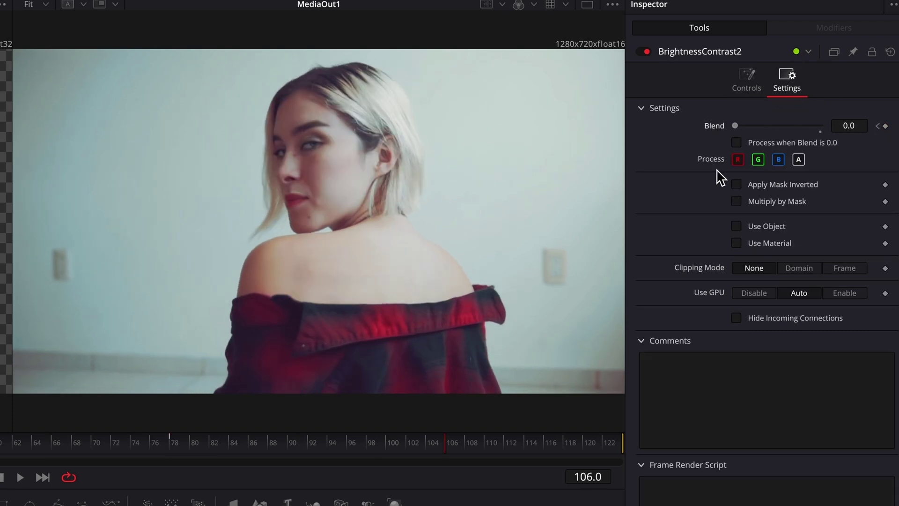
left_click(327, 443)
key("space")
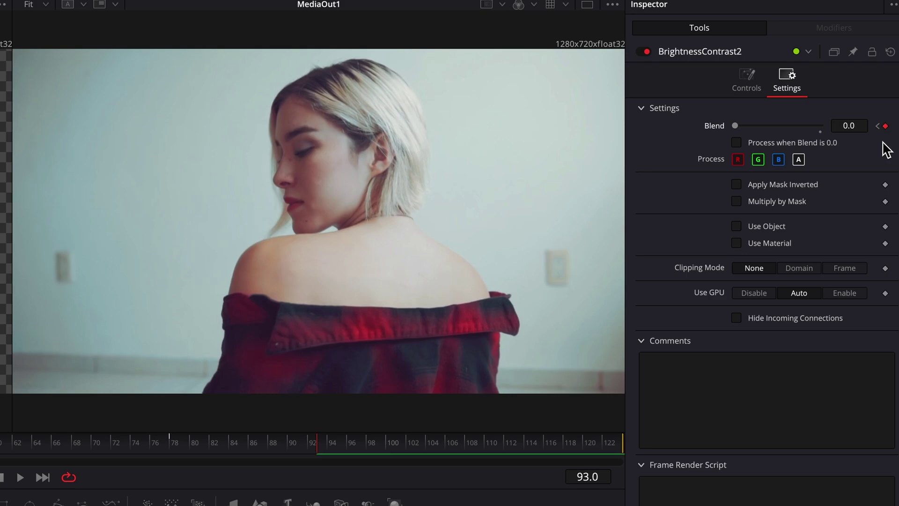
key("space")
key("space")
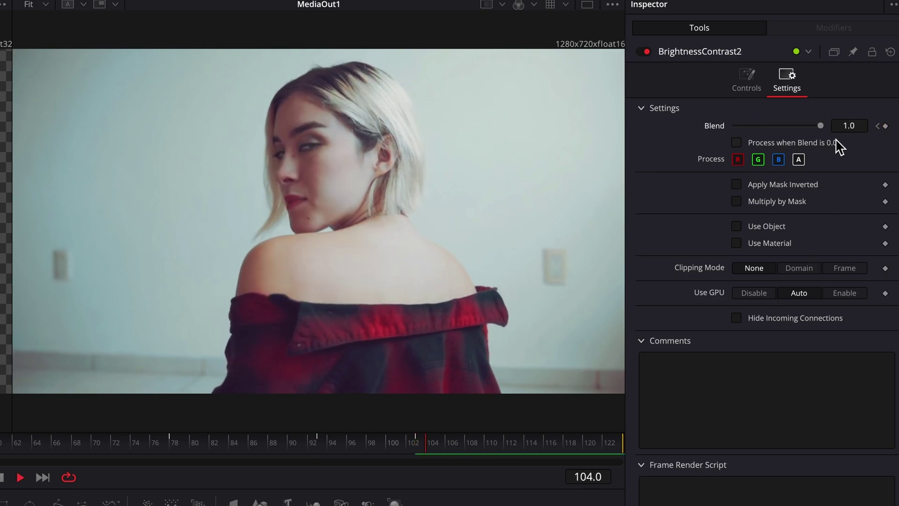